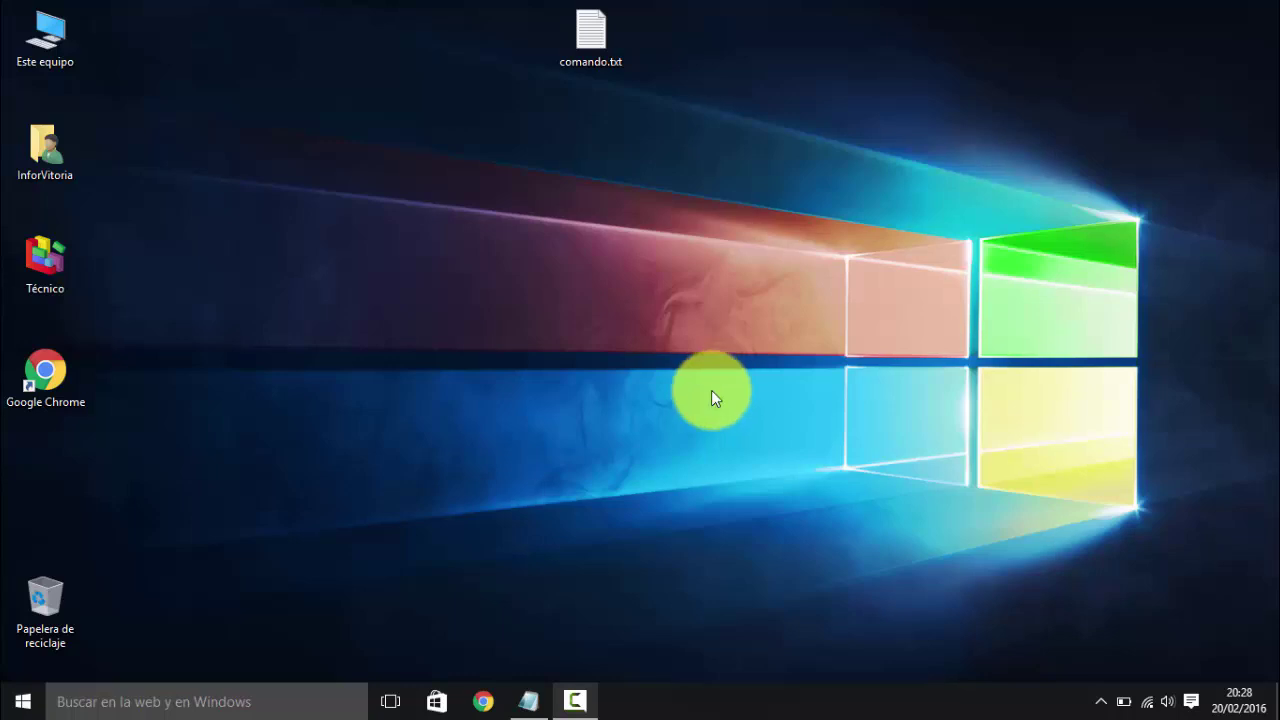
# Copy the powercfg /batteryreport command from the open comando.txt note
pyautogui.click(529, 700)
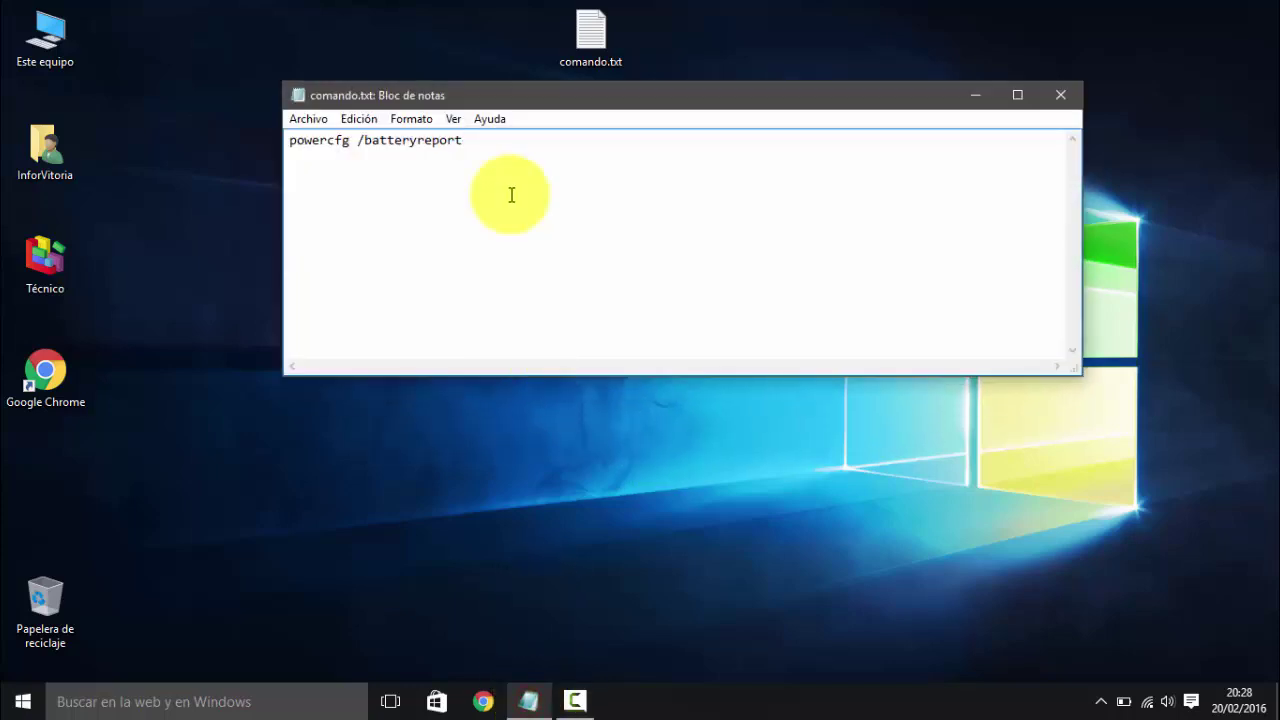
pyautogui.moveTo(479, 142); pyautogui.dragTo(289, 142)
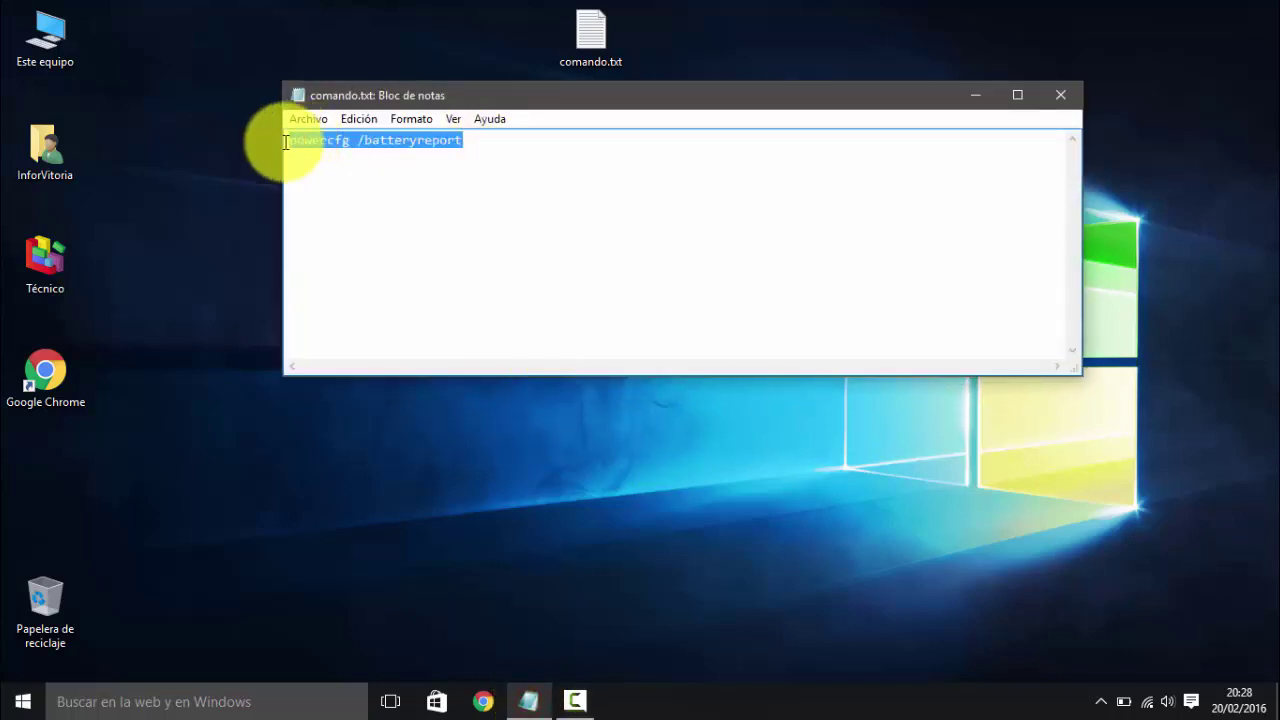
pyautogui.rightClick(408, 140)
pyautogui.click(459, 198)
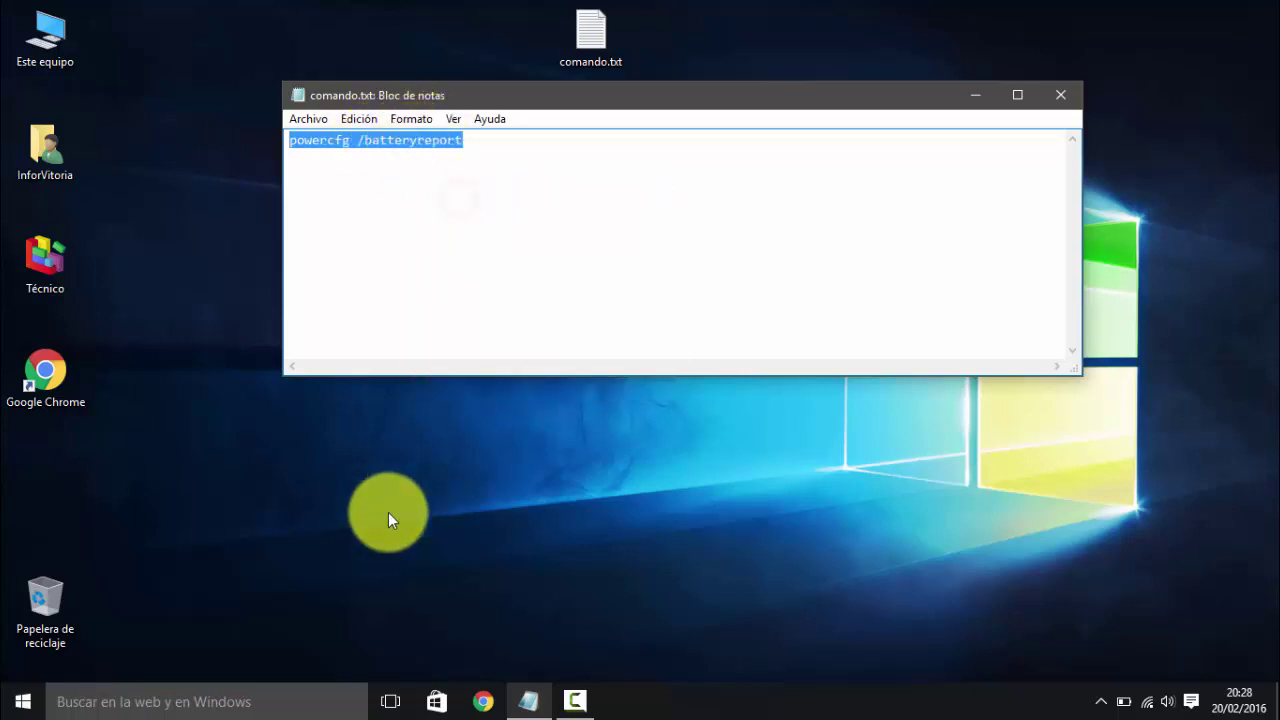
# Search Windows for cmd and run the Command Prompt as administrator
pyautogui.click(252, 702)
pyautogui.write('cmd')
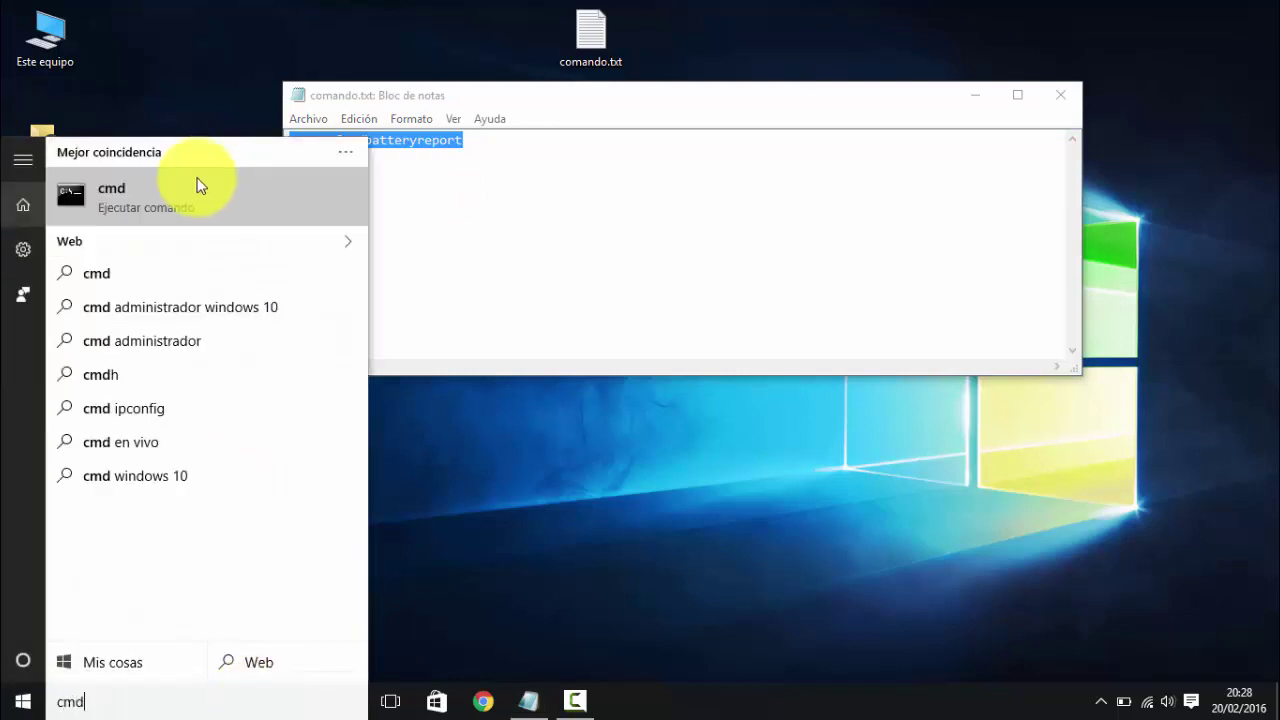
pyautogui.rightClick(199, 196)
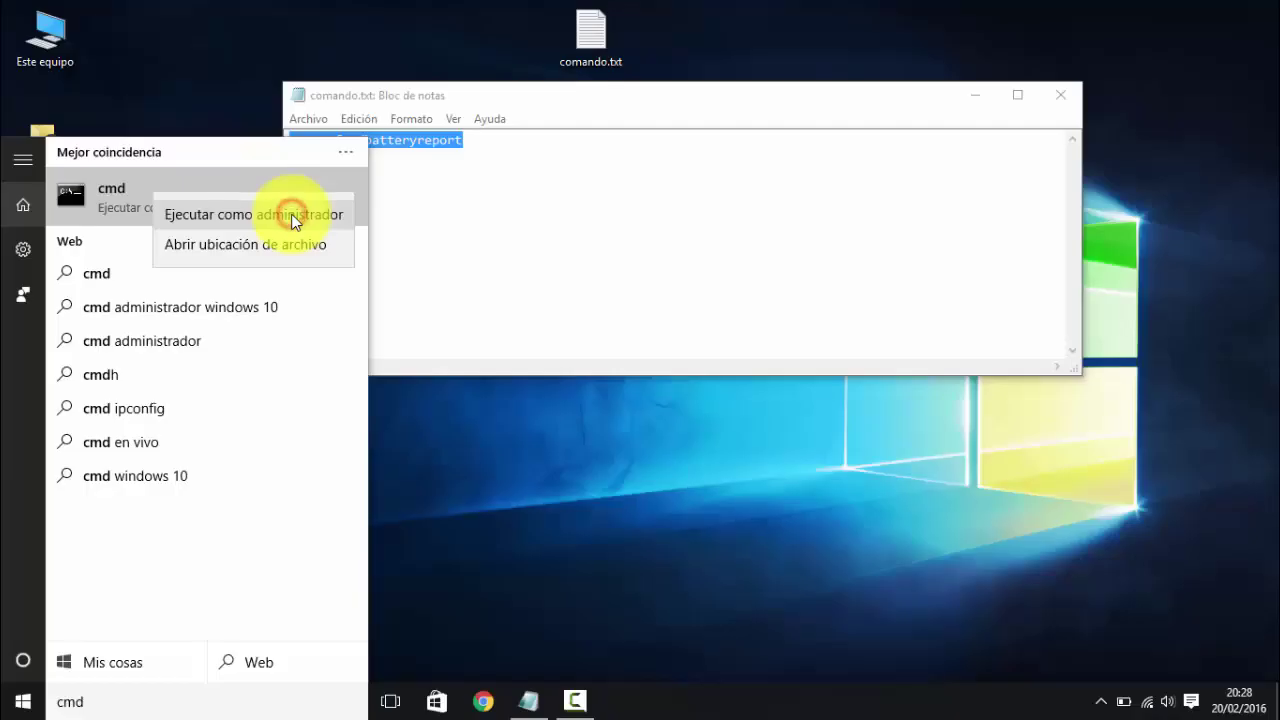
pyautogui.click(296, 217)
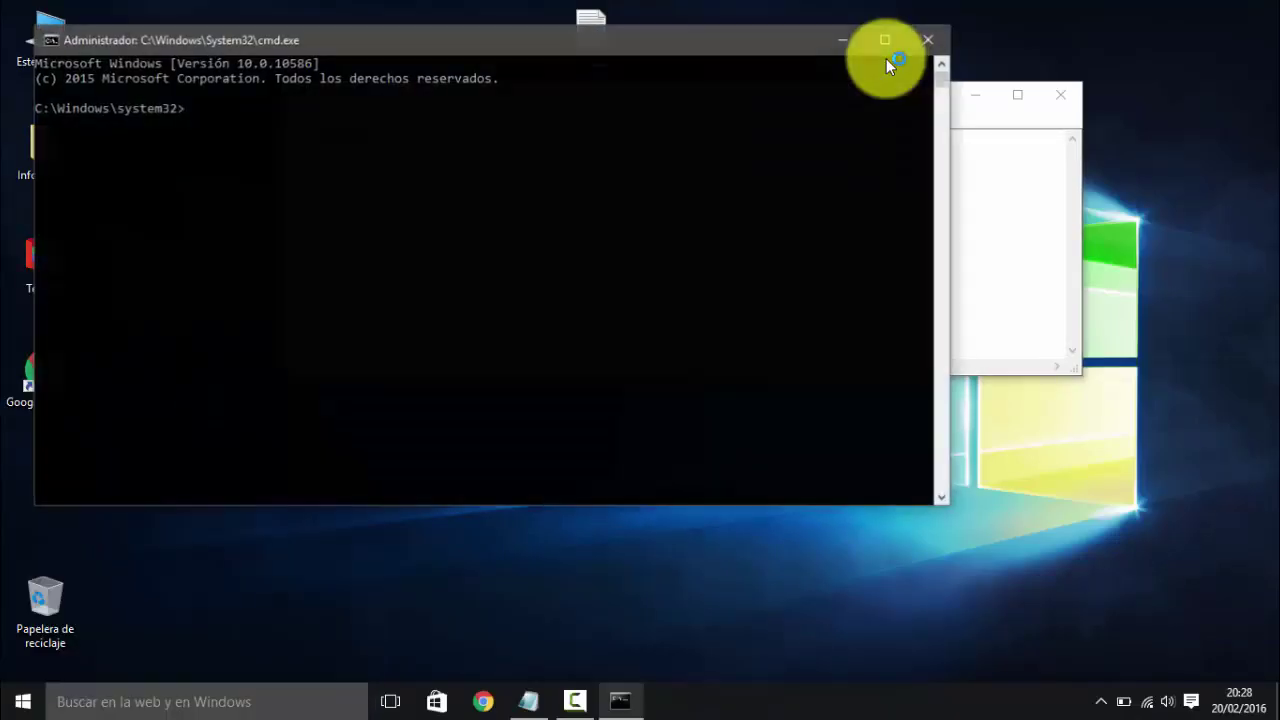
# Minimize the note and run the copied powercfg /batteryreport command in the administrator Command Prompt
pyautogui.click(977, 96)
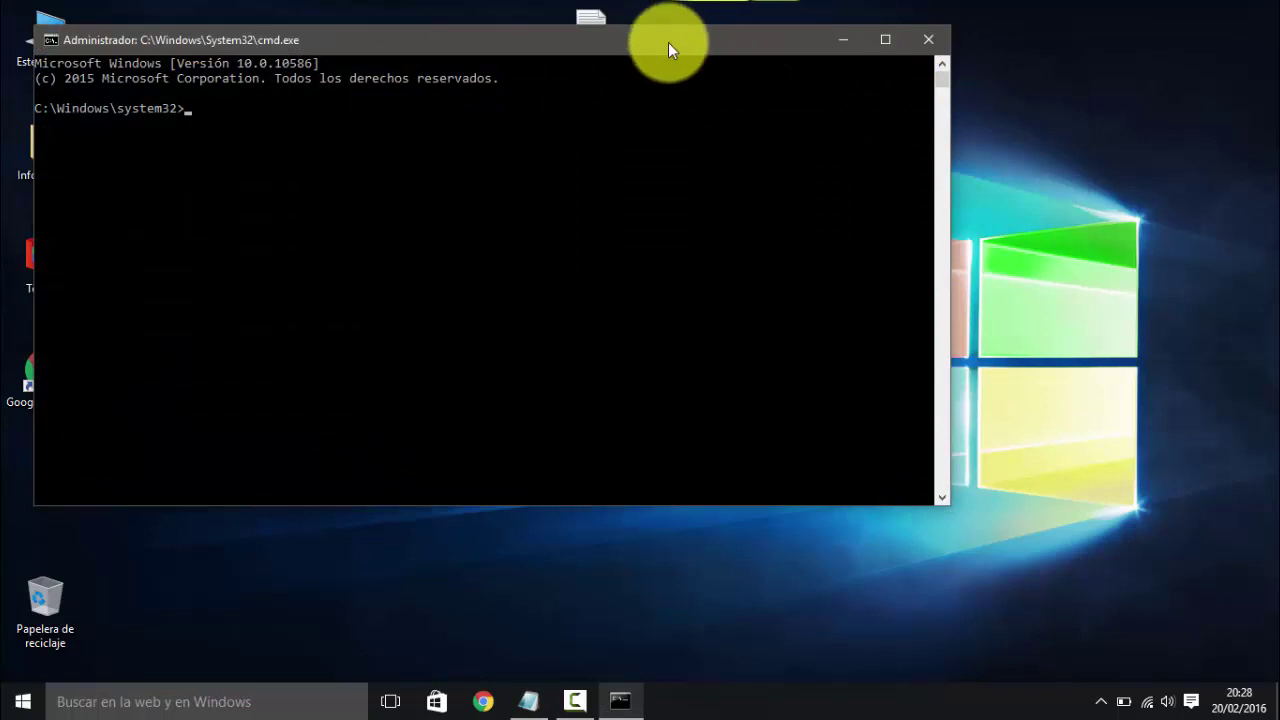
pyautogui.moveTo(668, 42); pyautogui.dragTo(805, 135)
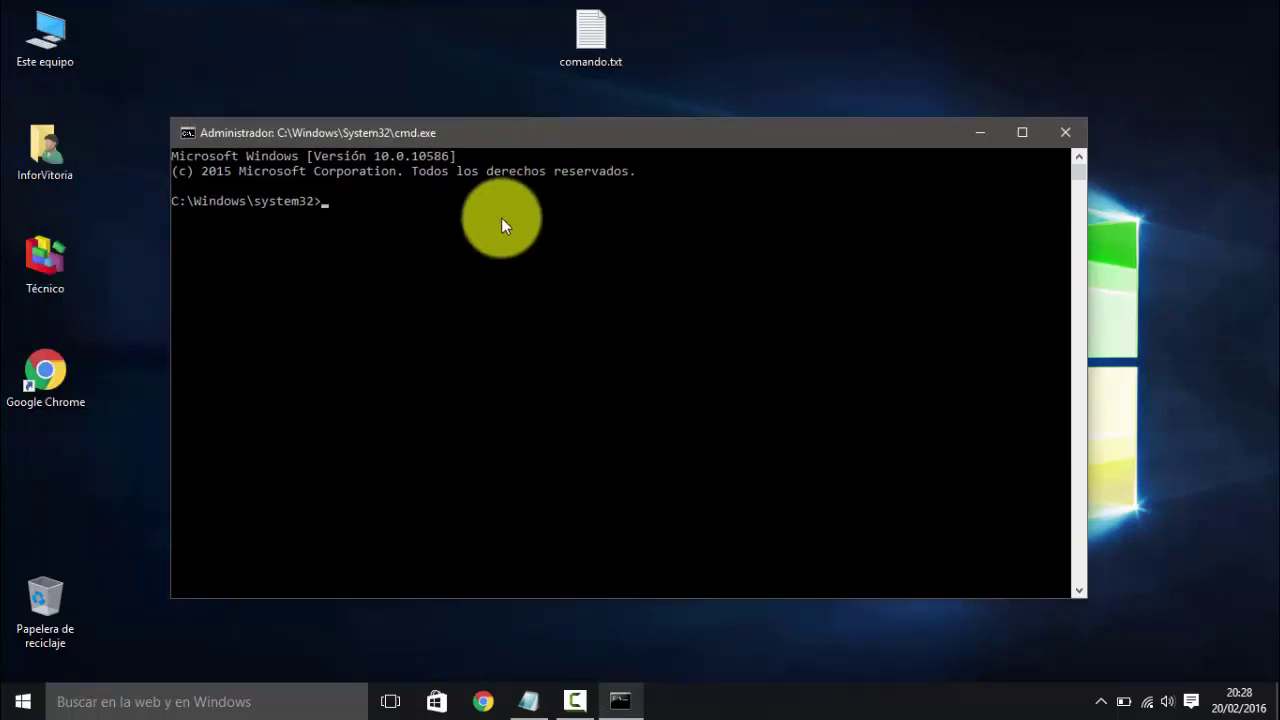
pyautogui.rightClick(372, 200)
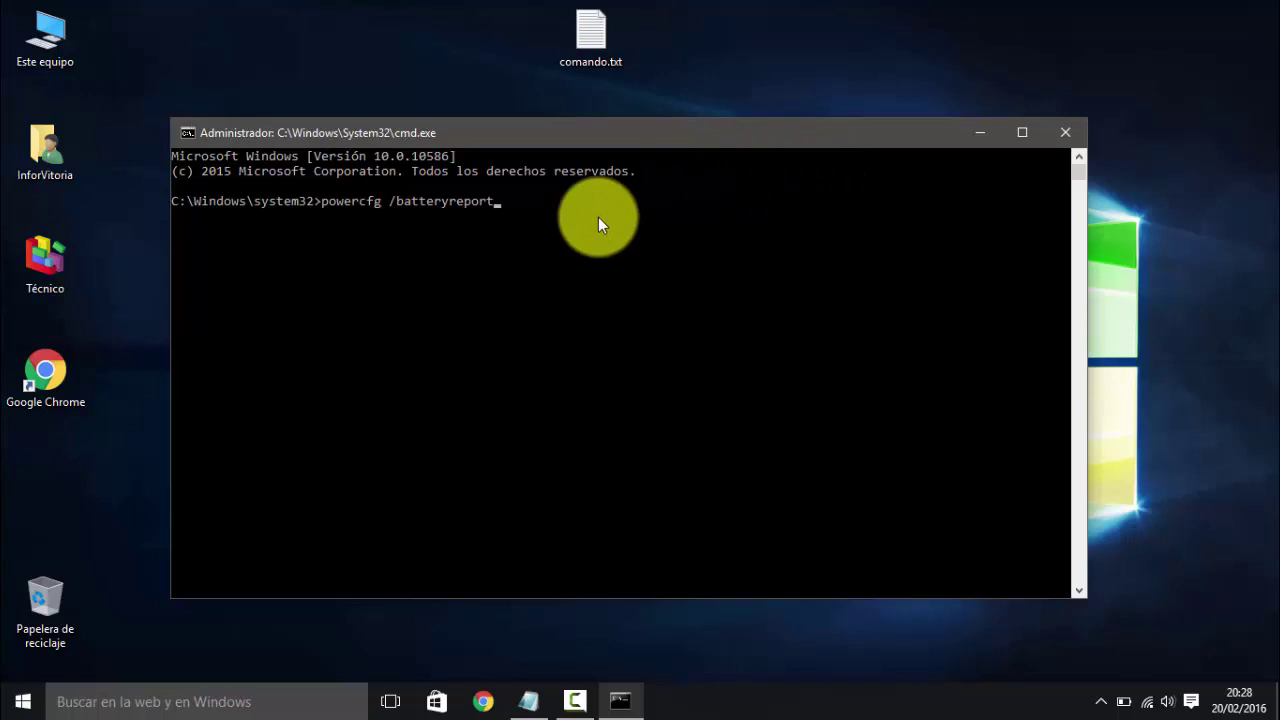
pyautogui.press('Return')
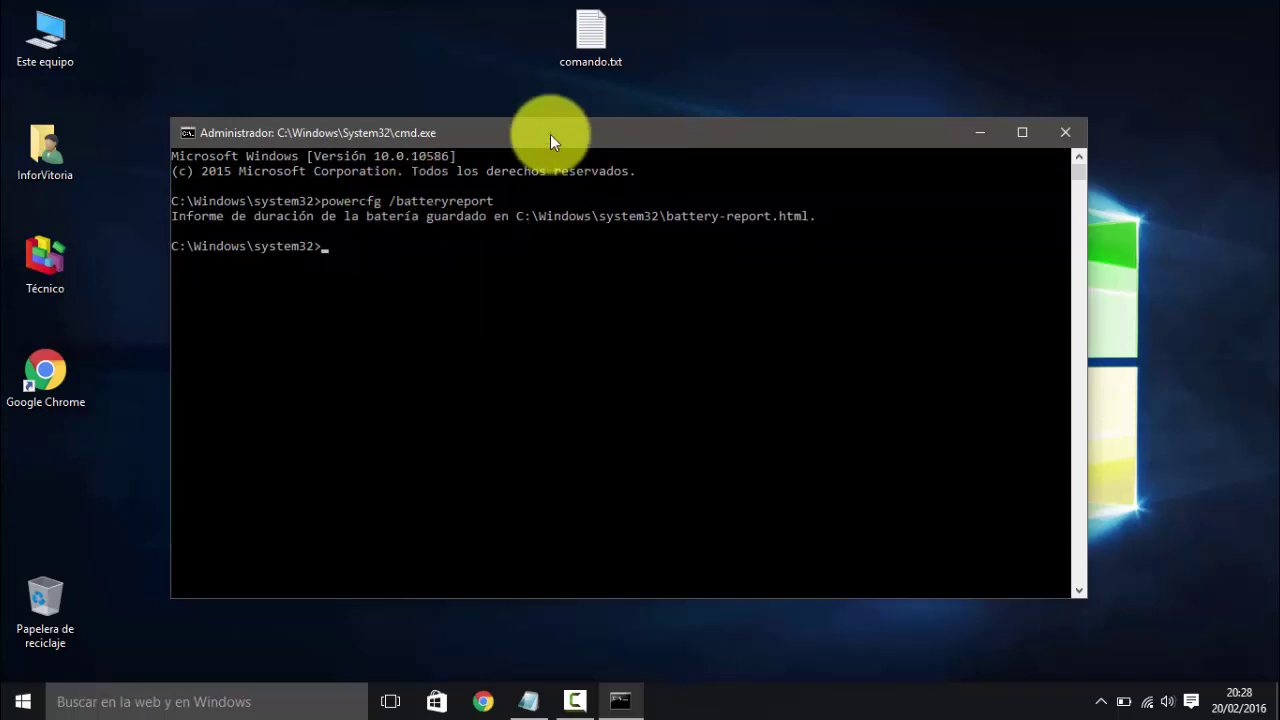
# Move the Command Prompt window aside and browse from Este equipo to the C:\Windows\System32 folder
pyautogui.moveTo(558, 134); pyautogui.dragTo(609, 414)
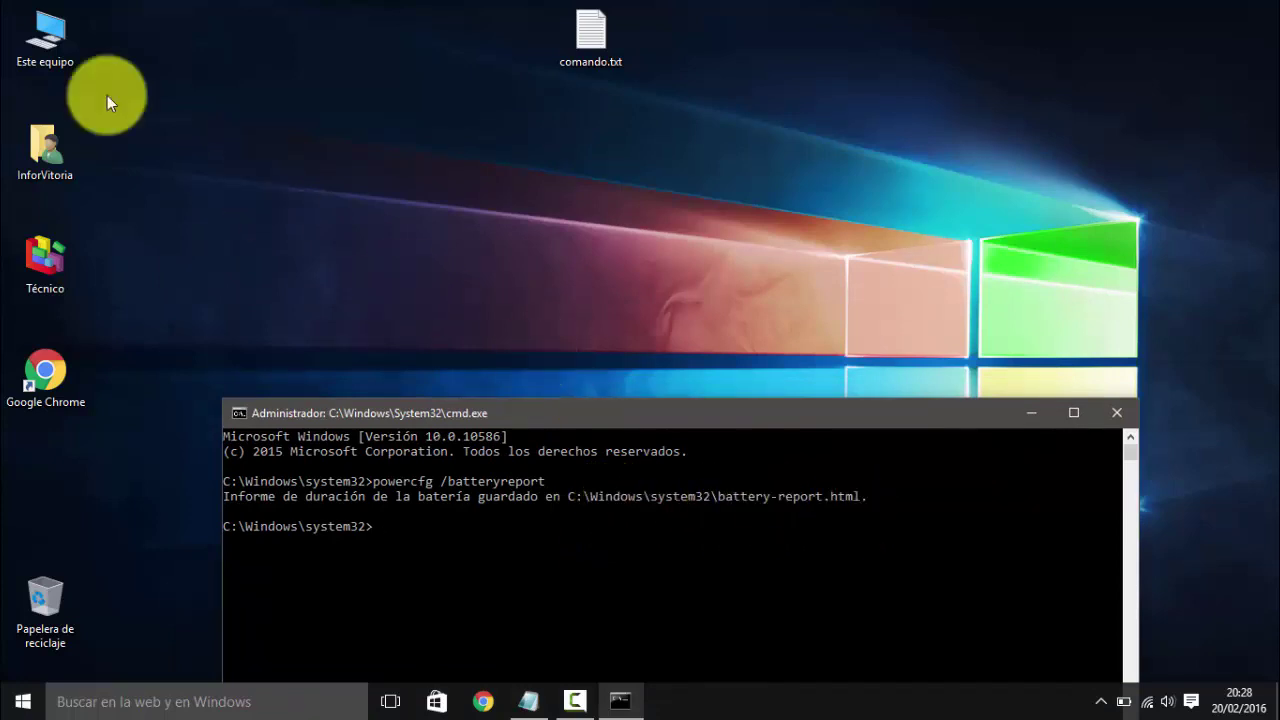
pyautogui.click(45, 37)
pyautogui.press('Return')
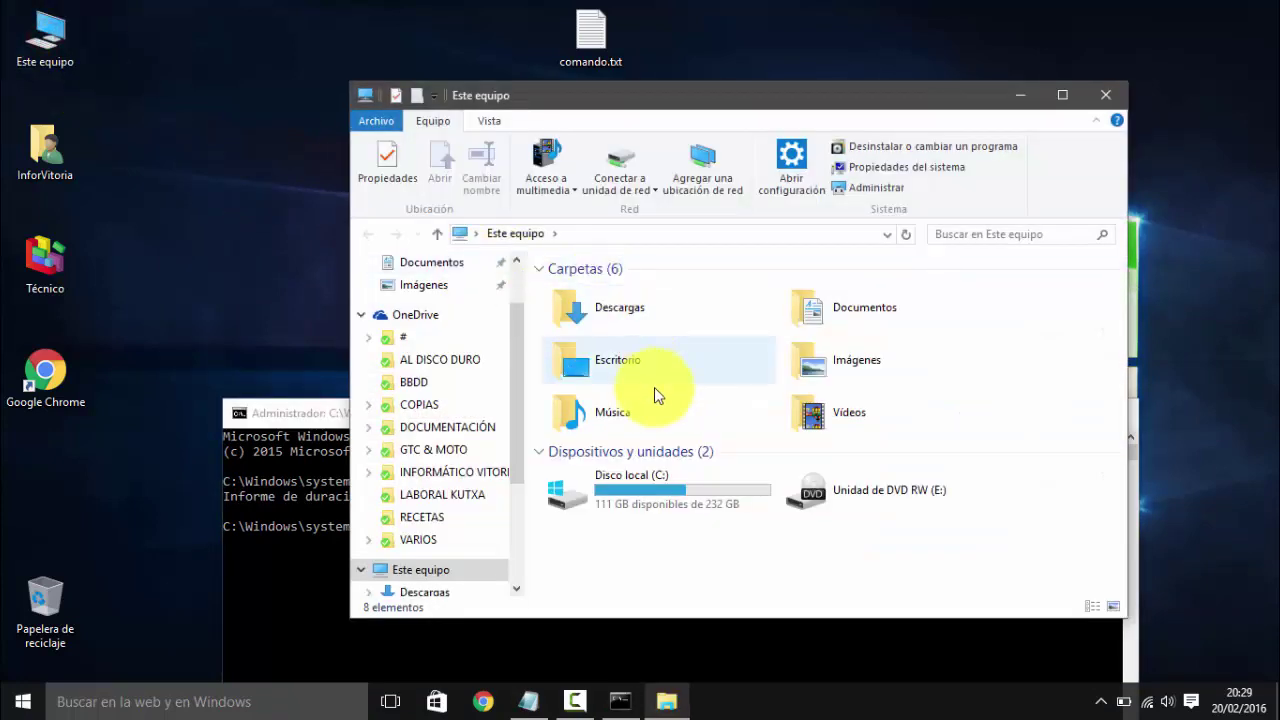
pyautogui.doubleClick(645, 500)
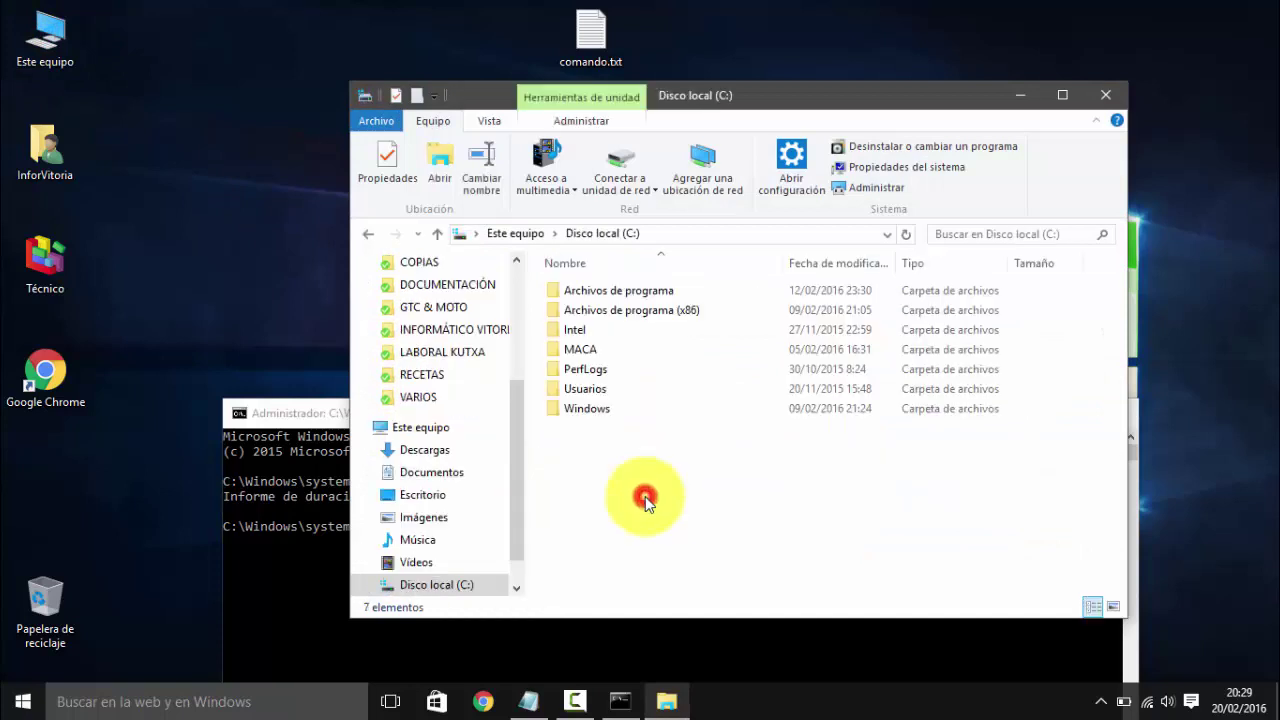
pyautogui.doubleClick(614, 408)
pyautogui.press('s')
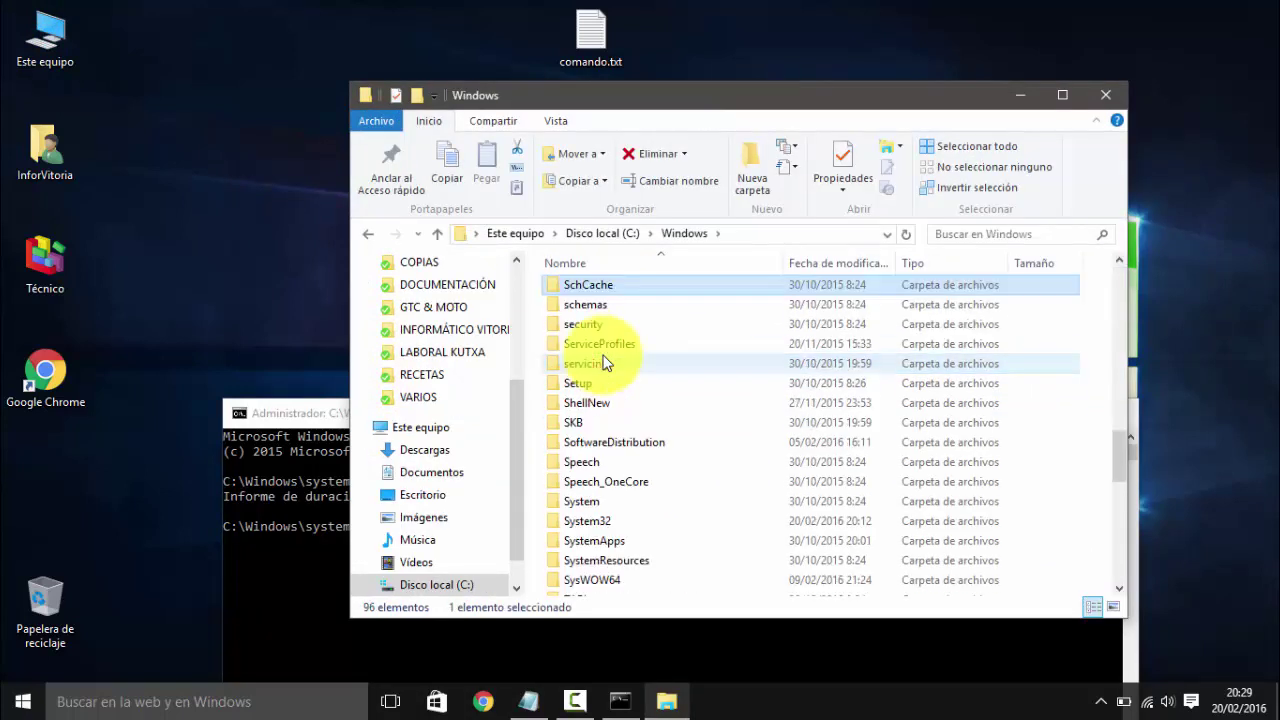
pyautogui.doubleClick(602, 521)
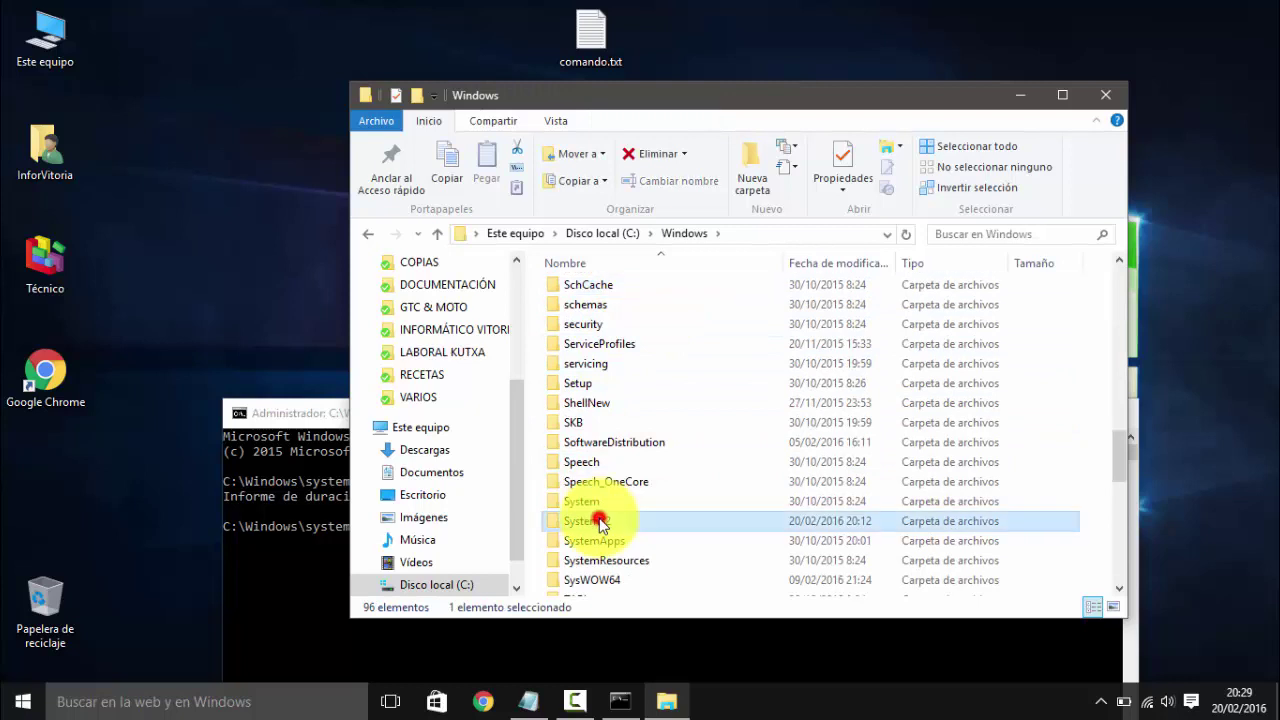
# Locate battery-report.html in the System32 folder and try to open it in the browser, then minimize the browser
pyautogui.click(640, 450)
pyautogui.press('b')
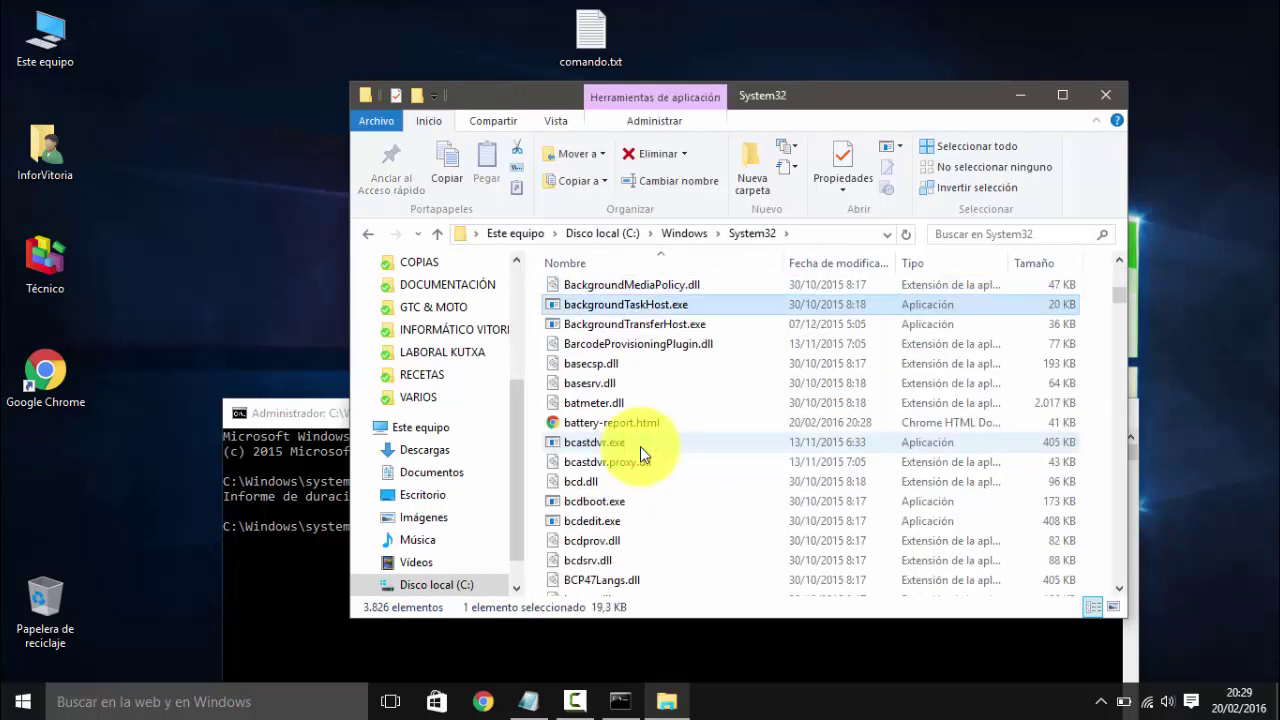
pyautogui.click(613, 422)
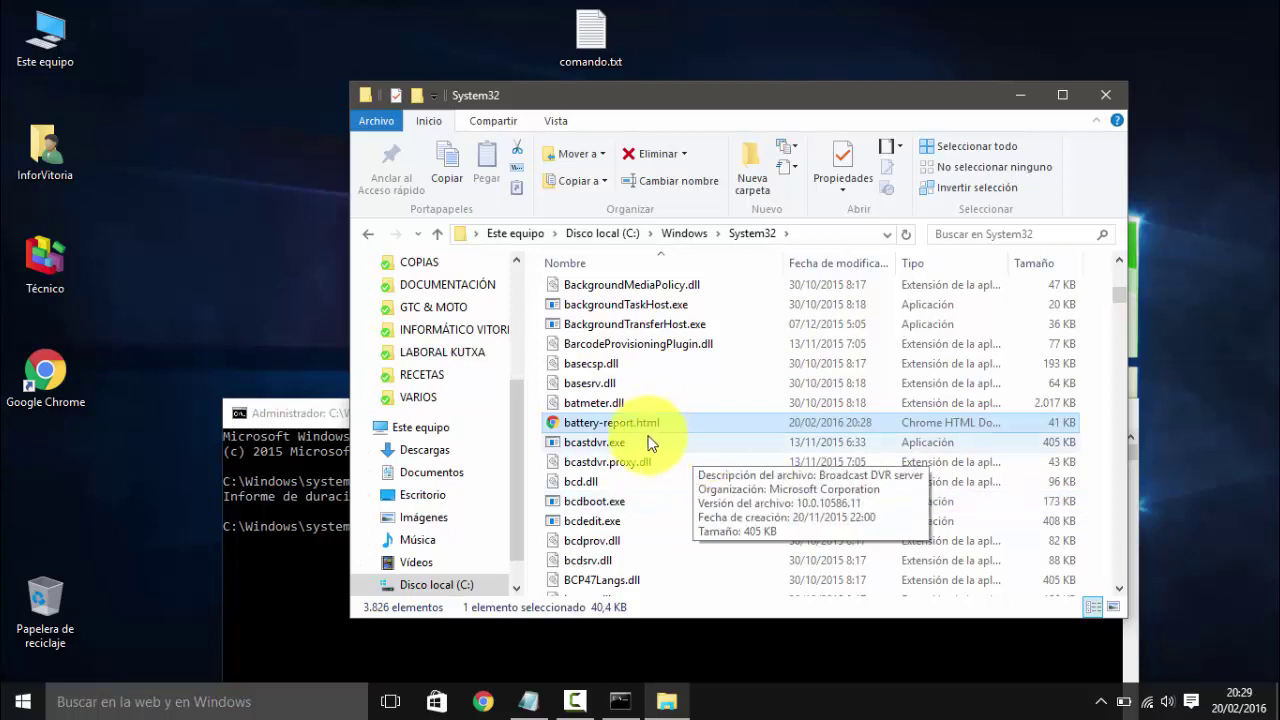
pyautogui.doubleClick(607, 432)
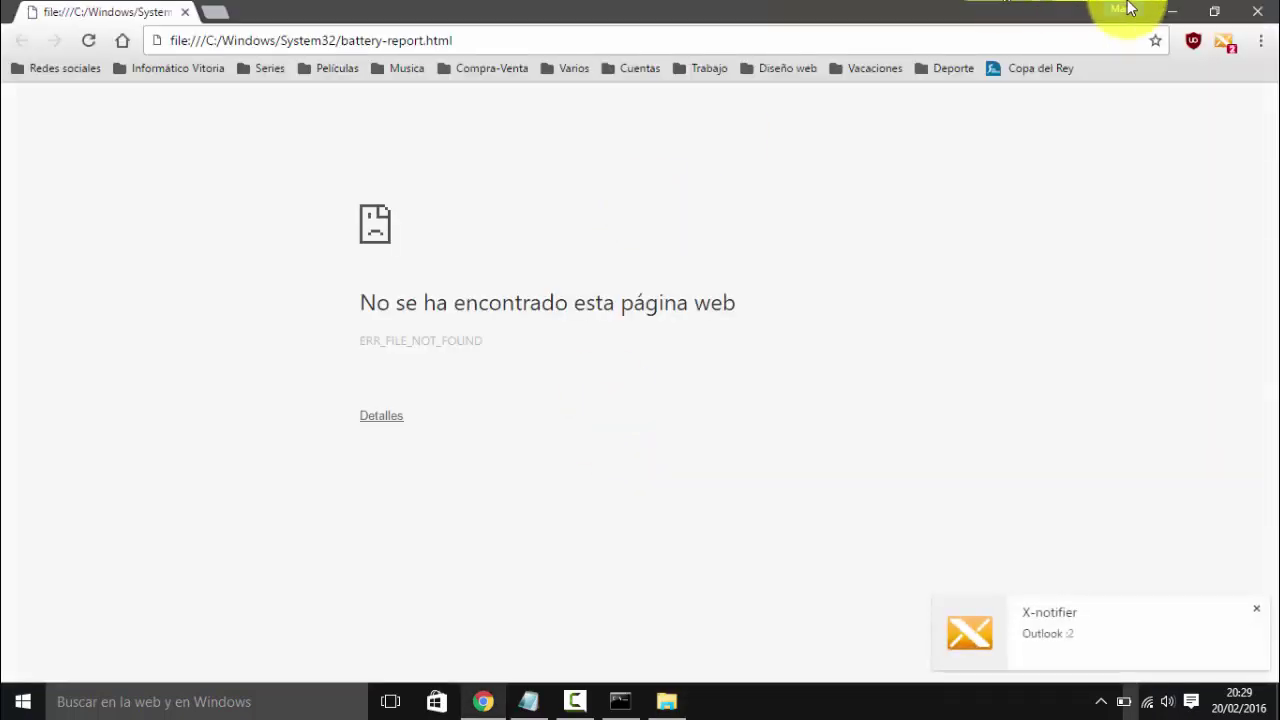
pyautogui.click(1172, 11)
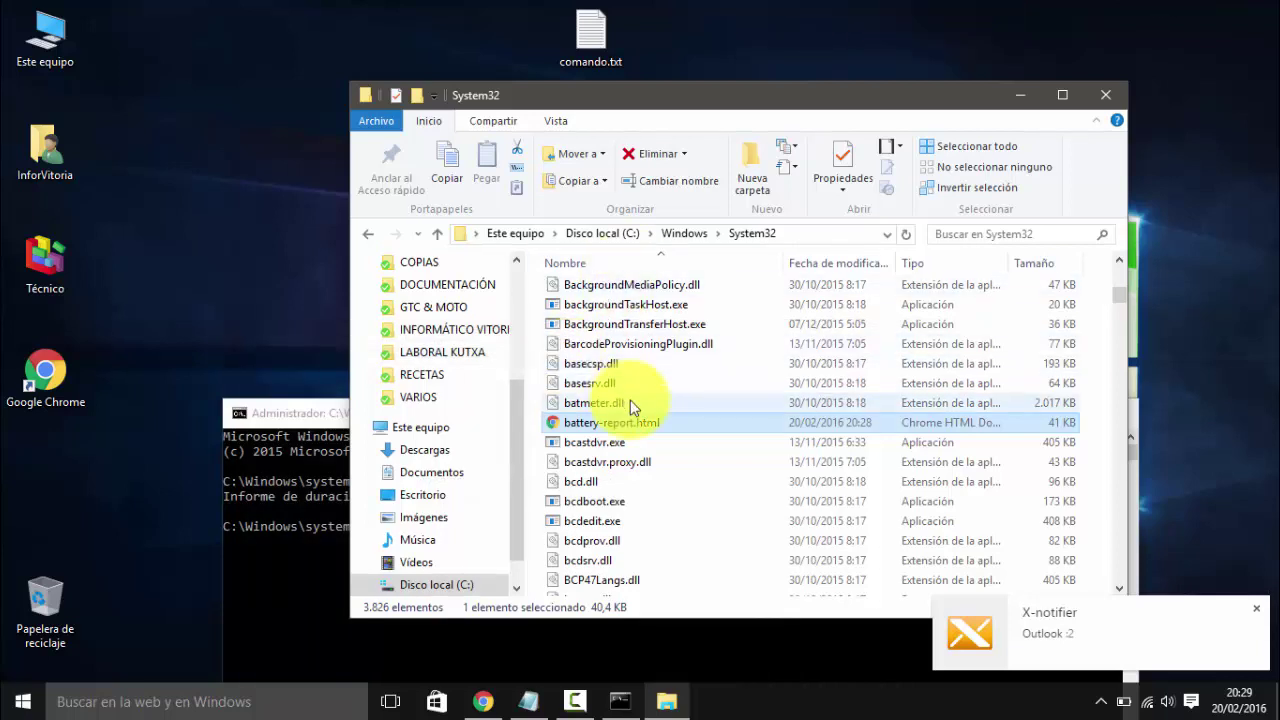
# Move battery-report.html from System32 to the desktop with administrator permission, and close the folder and Command Prompt windows
pyautogui.moveTo(575, 424); pyautogui.dragTo(202, 202)
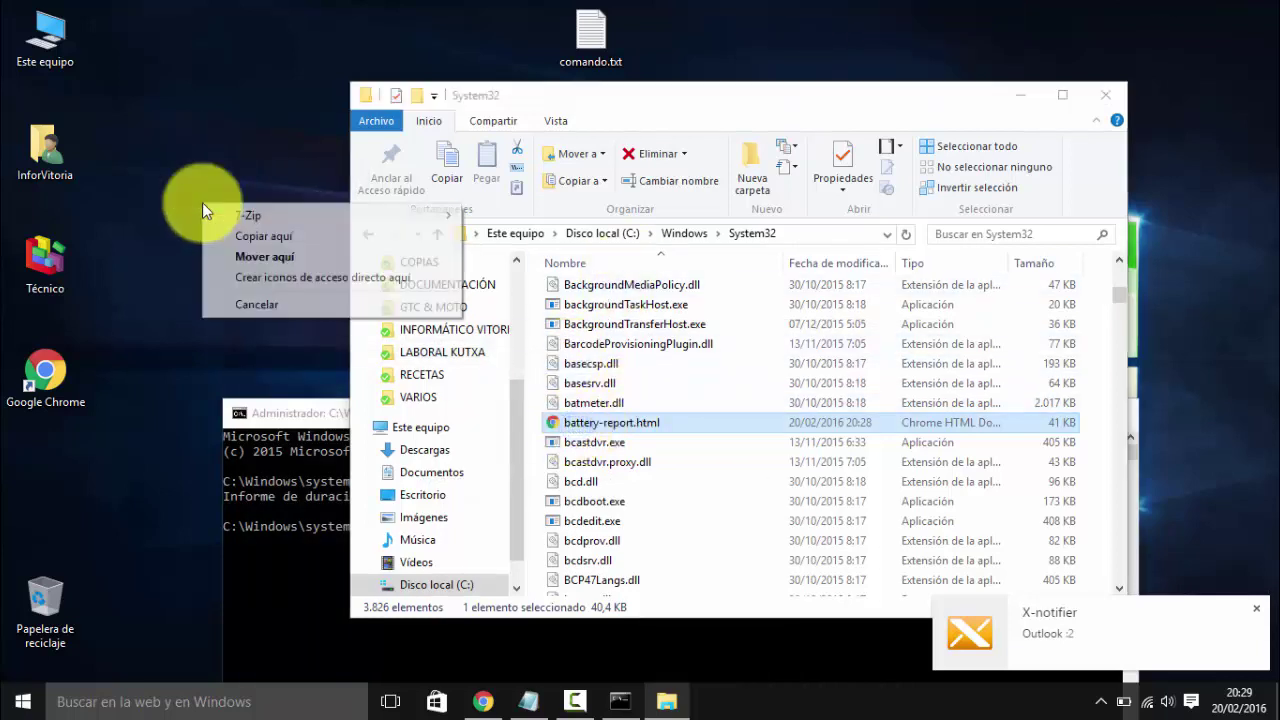
pyautogui.click(253, 254)
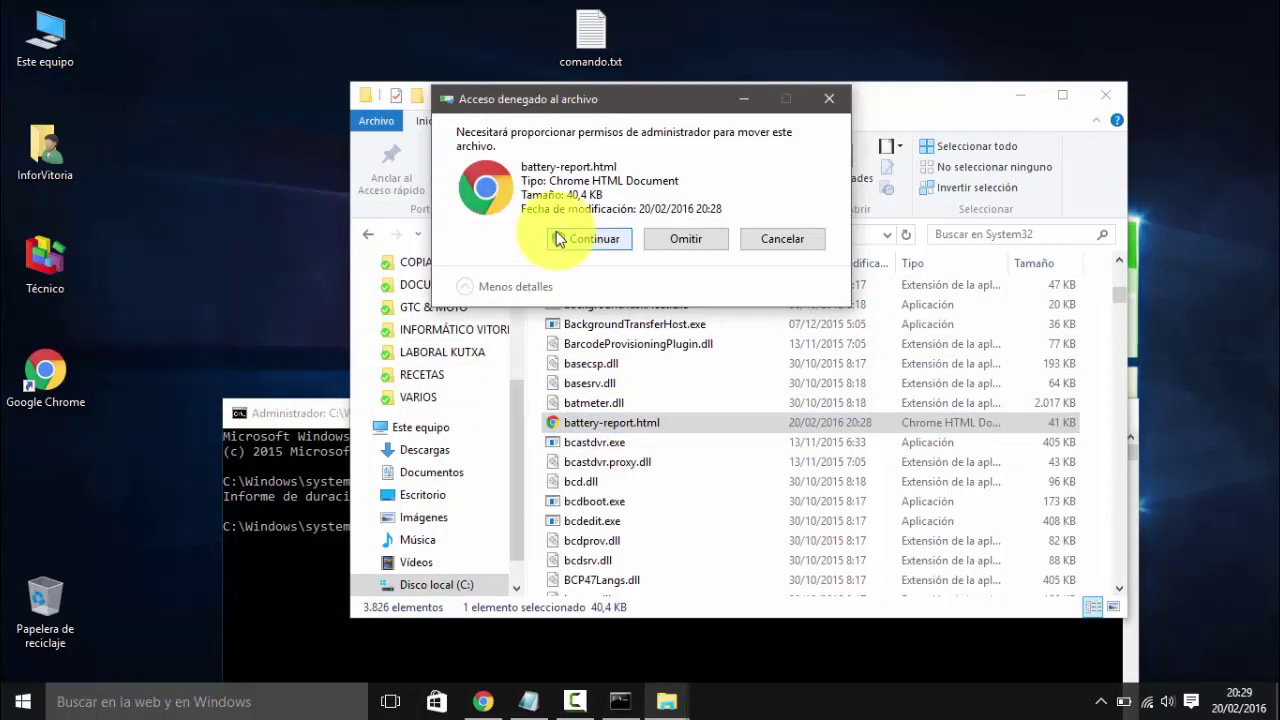
pyautogui.click(589, 240)
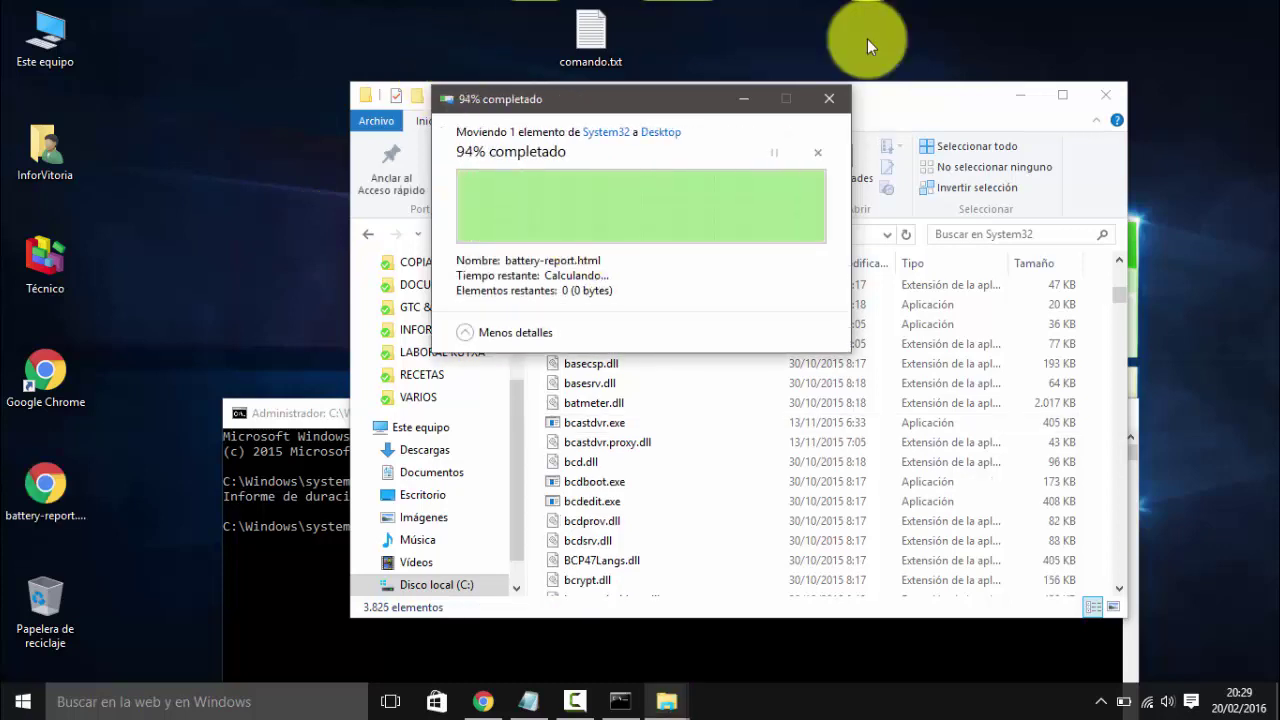
pyautogui.click(1108, 95)
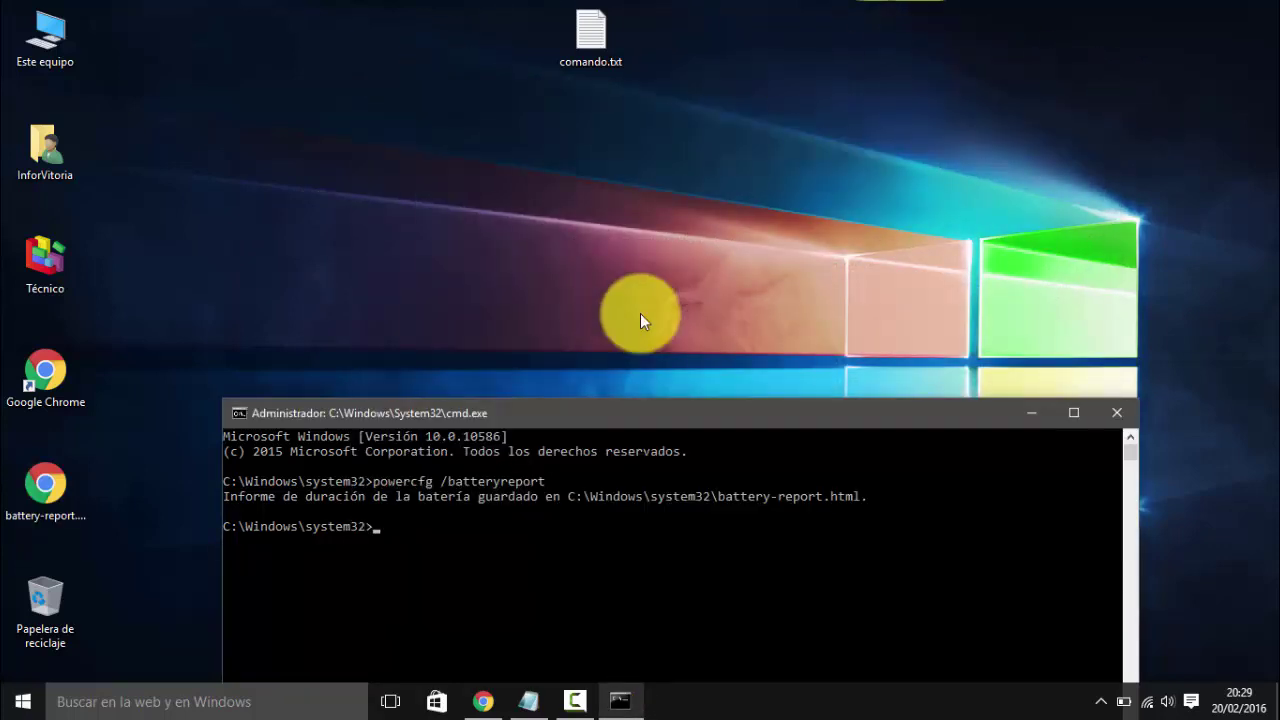
pyautogui.click(1110, 414)
# Open battery-report.html from the desktop in Chrome and translate the page into Spanish
pyautogui.doubleClick(33, 485)
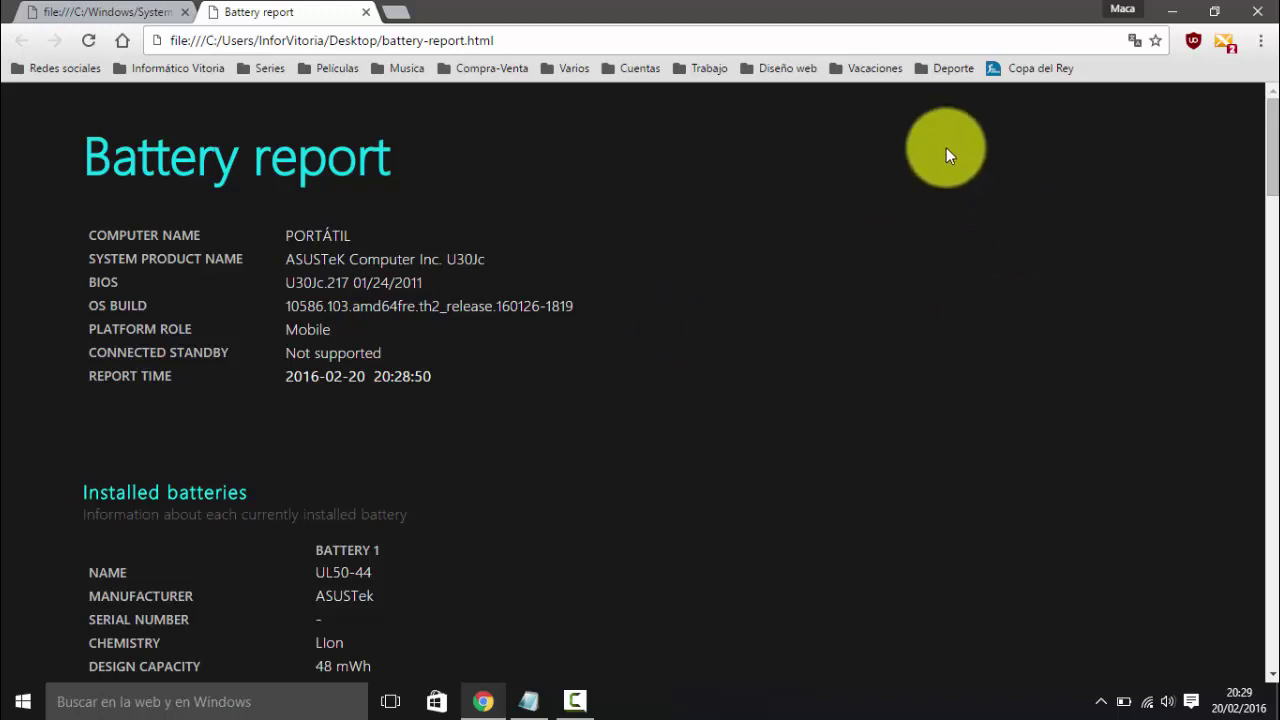
pyautogui.rightClick(946, 155)
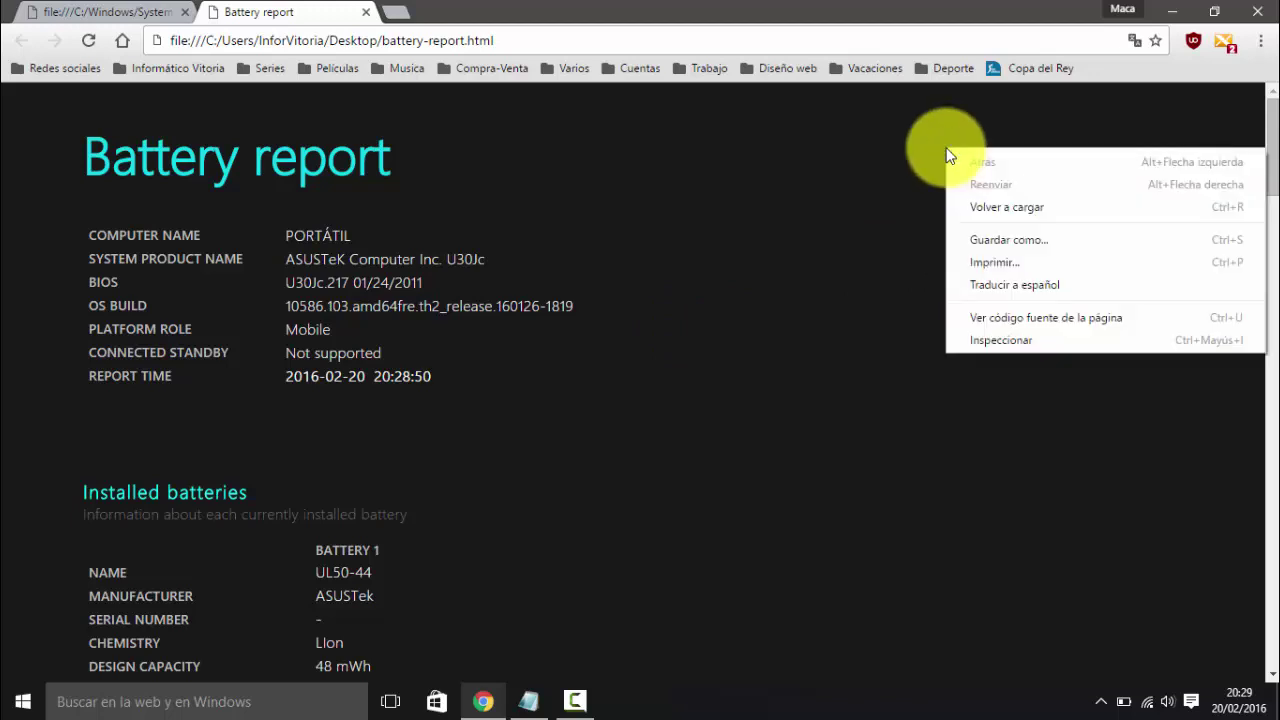
pyautogui.click(1019, 288)
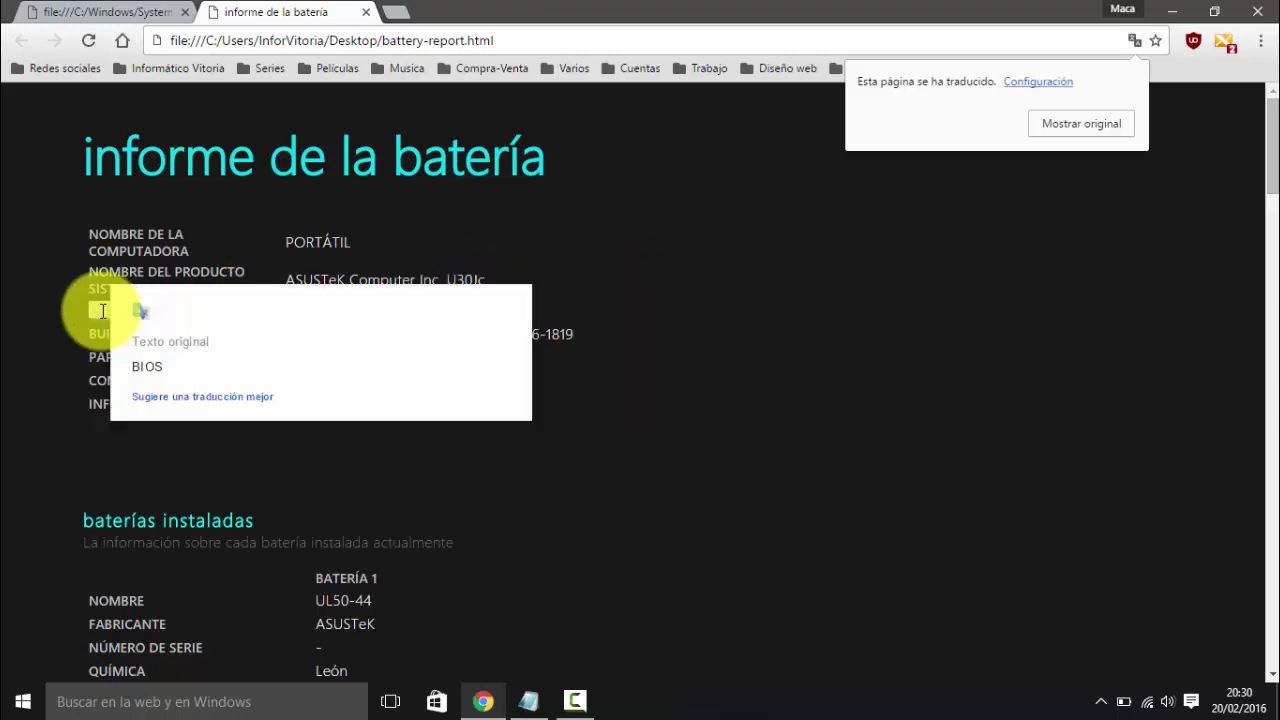
# Examine the computer details and the installed batteries section of the translated battery report
pyautogui.click(814, 352)
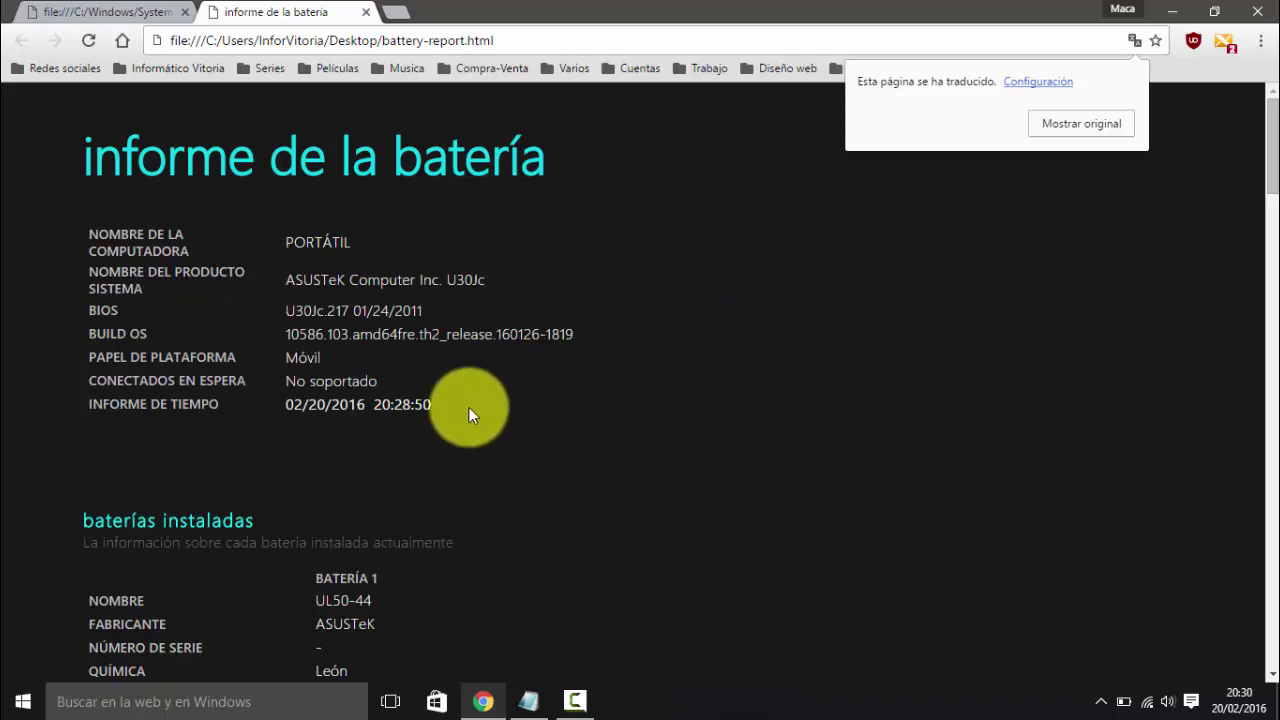
pyautogui.scroll(-1, 813, 360)
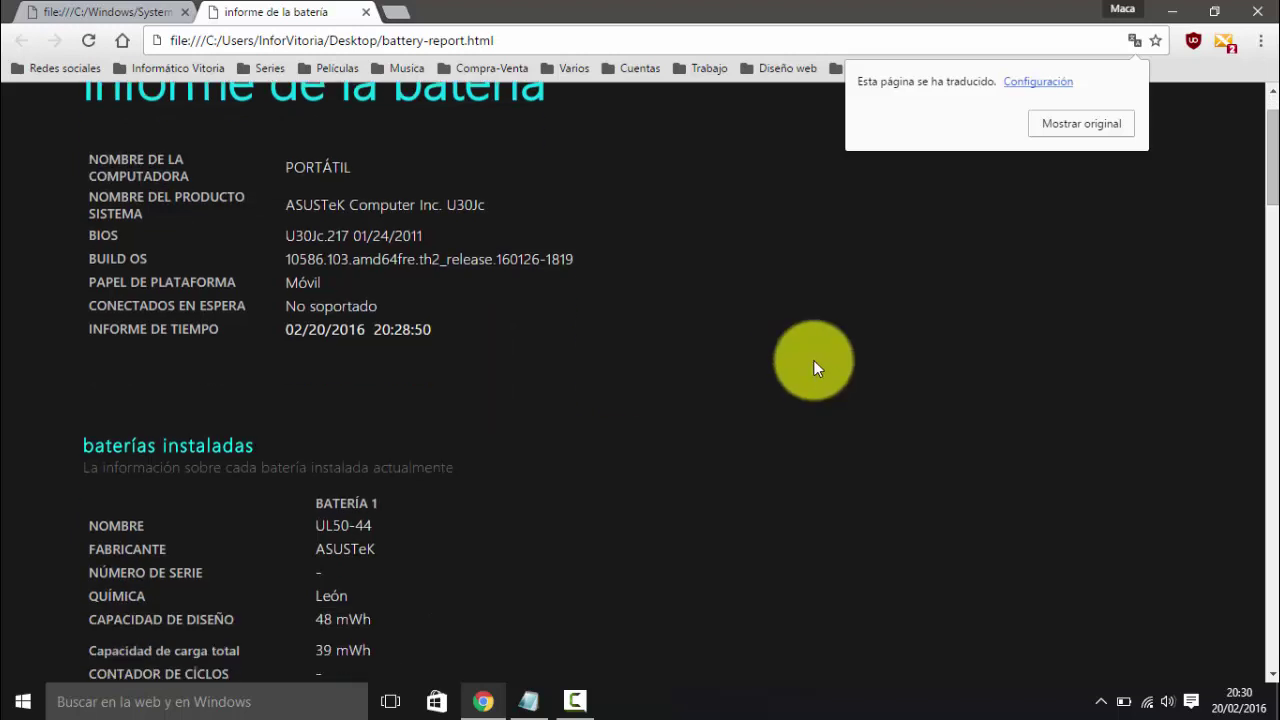
pyautogui.scroll(-1, 813, 360)
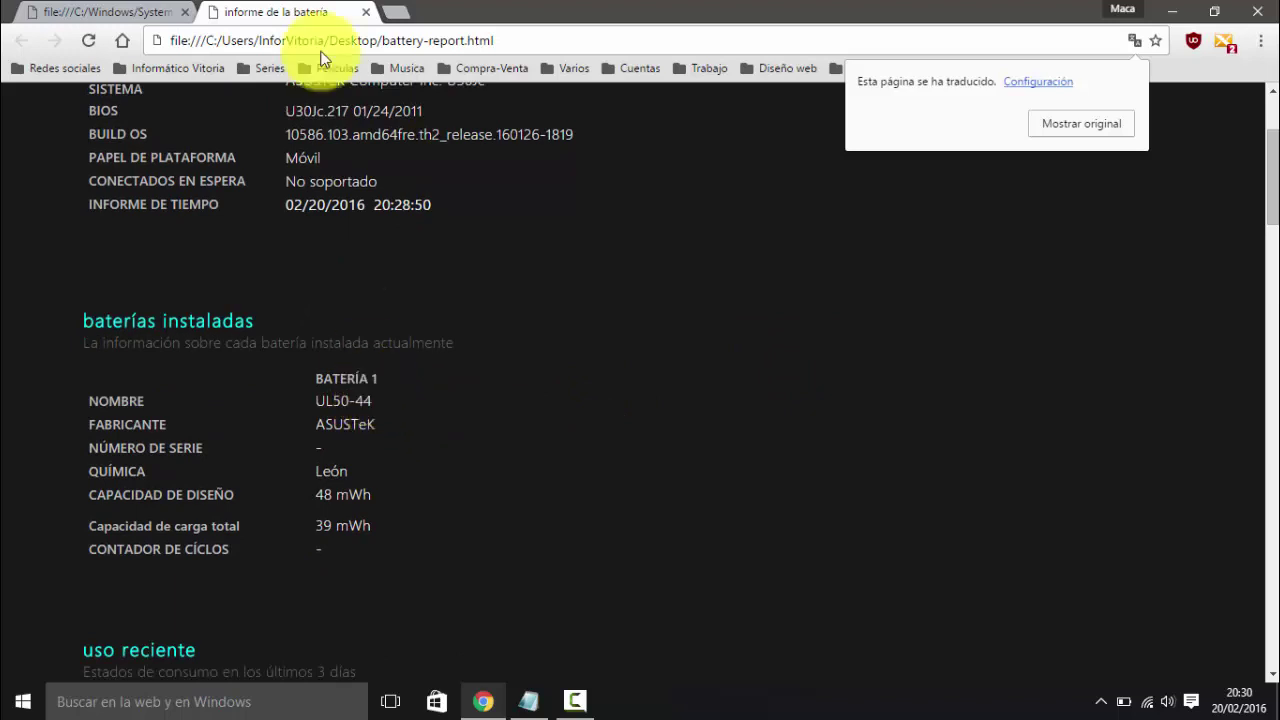
# Load the Google home page in the first browser tab and search for "bateria asus u30jc"
pyautogui.click(107, 8)
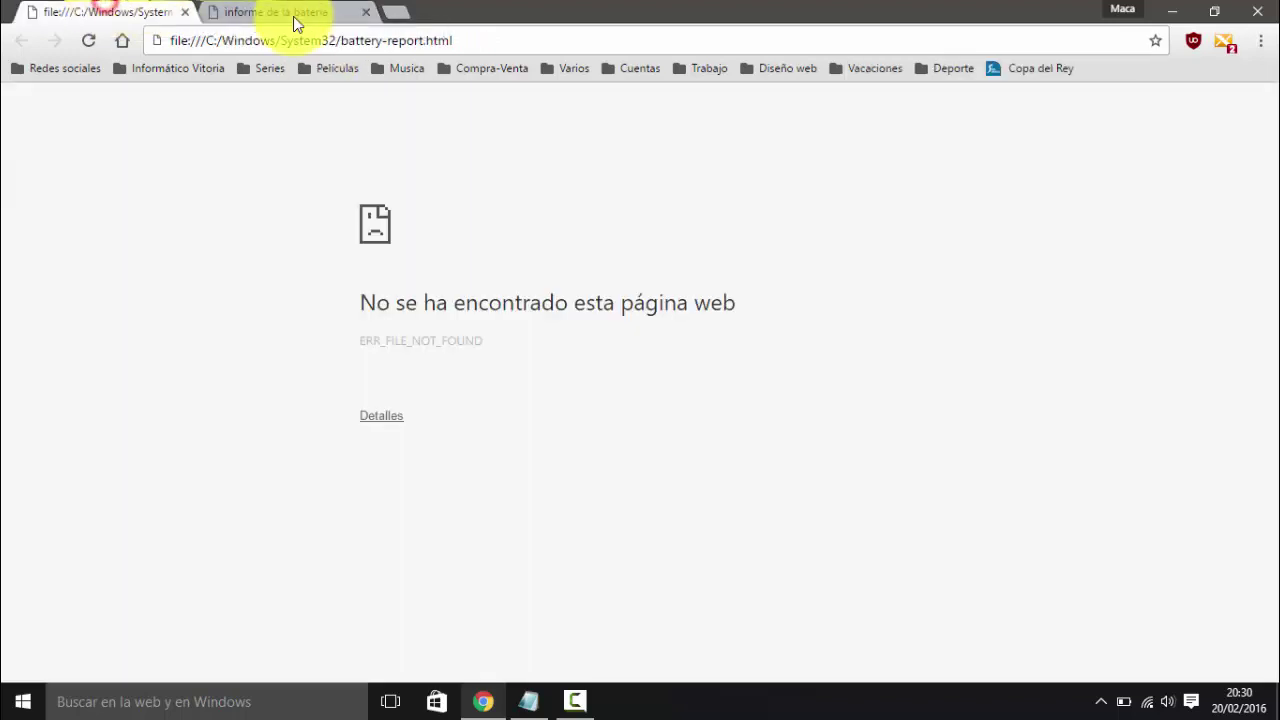
pyautogui.click(369, 42)
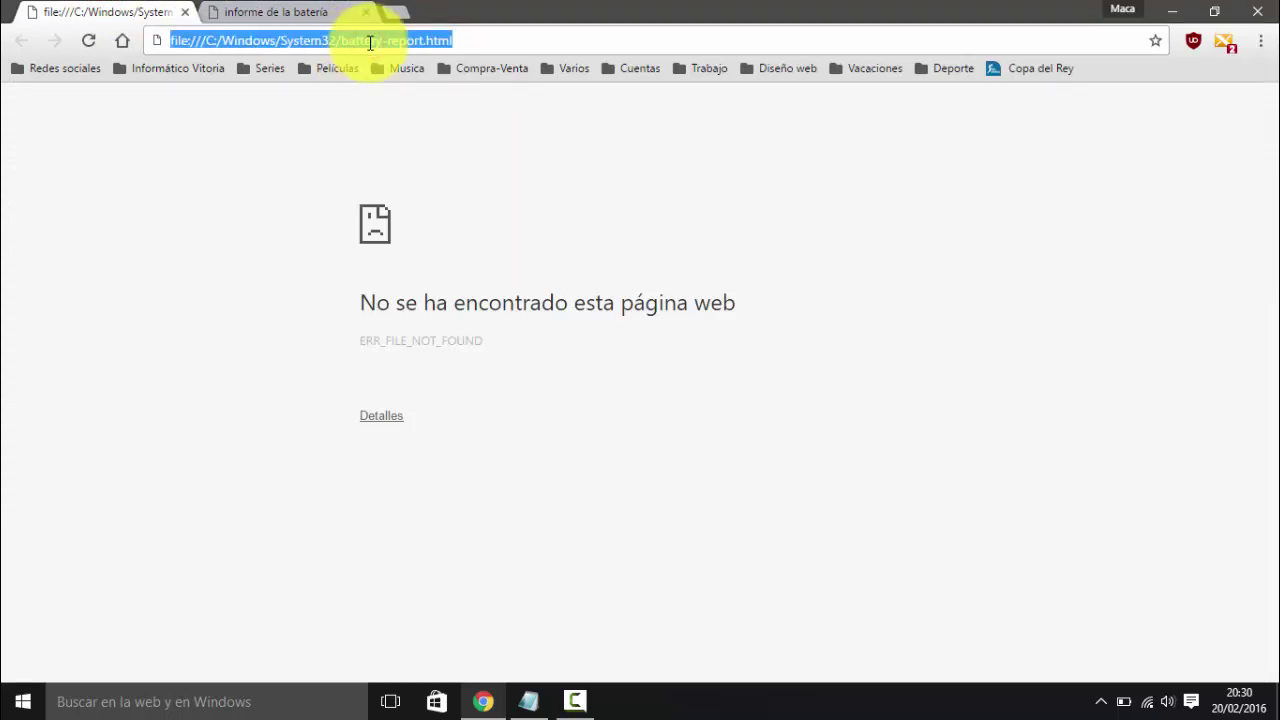
pyautogui.click(122, 46)
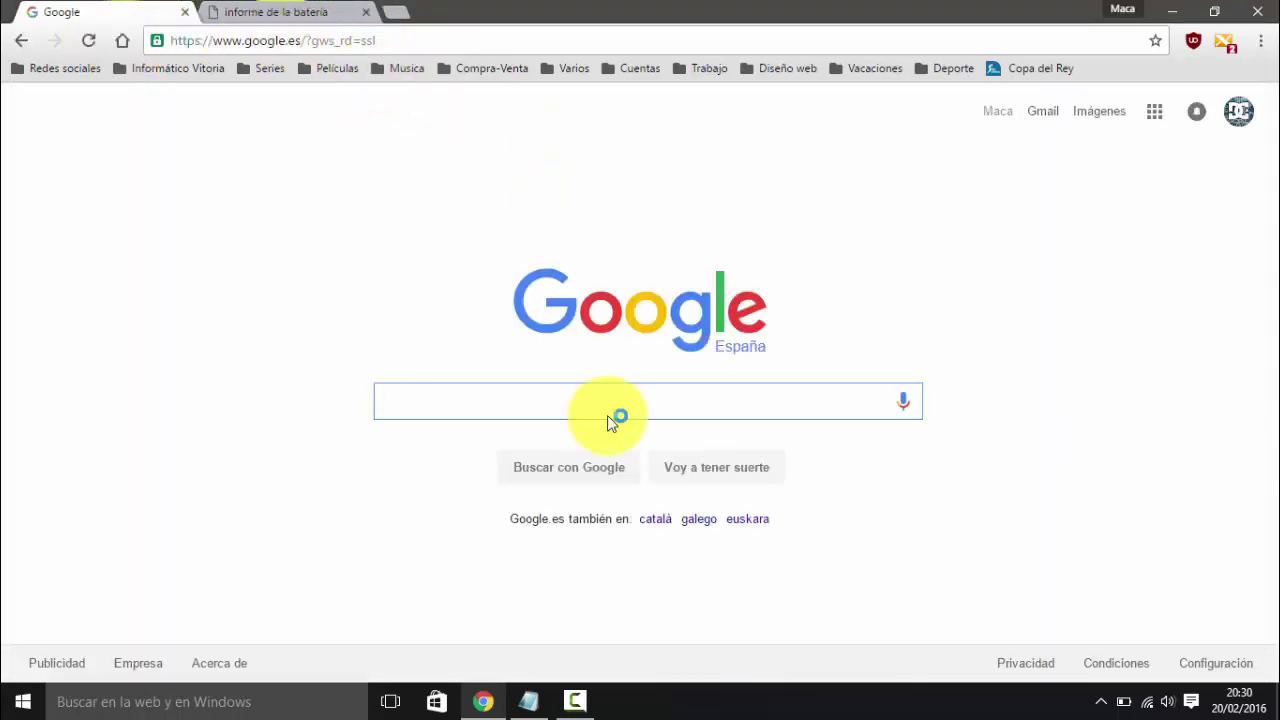
pyautogui.write('bateria asus ')
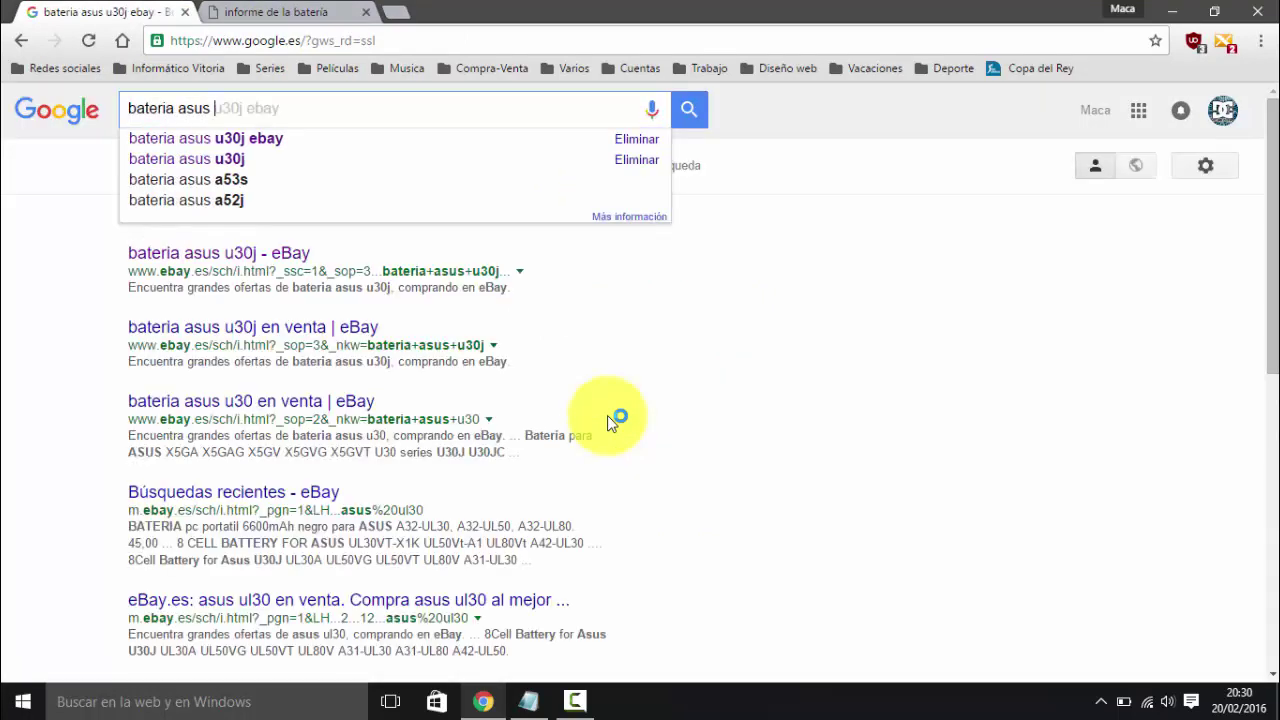
pyautogui.write('u30jc')
pyautogui.press('Return')
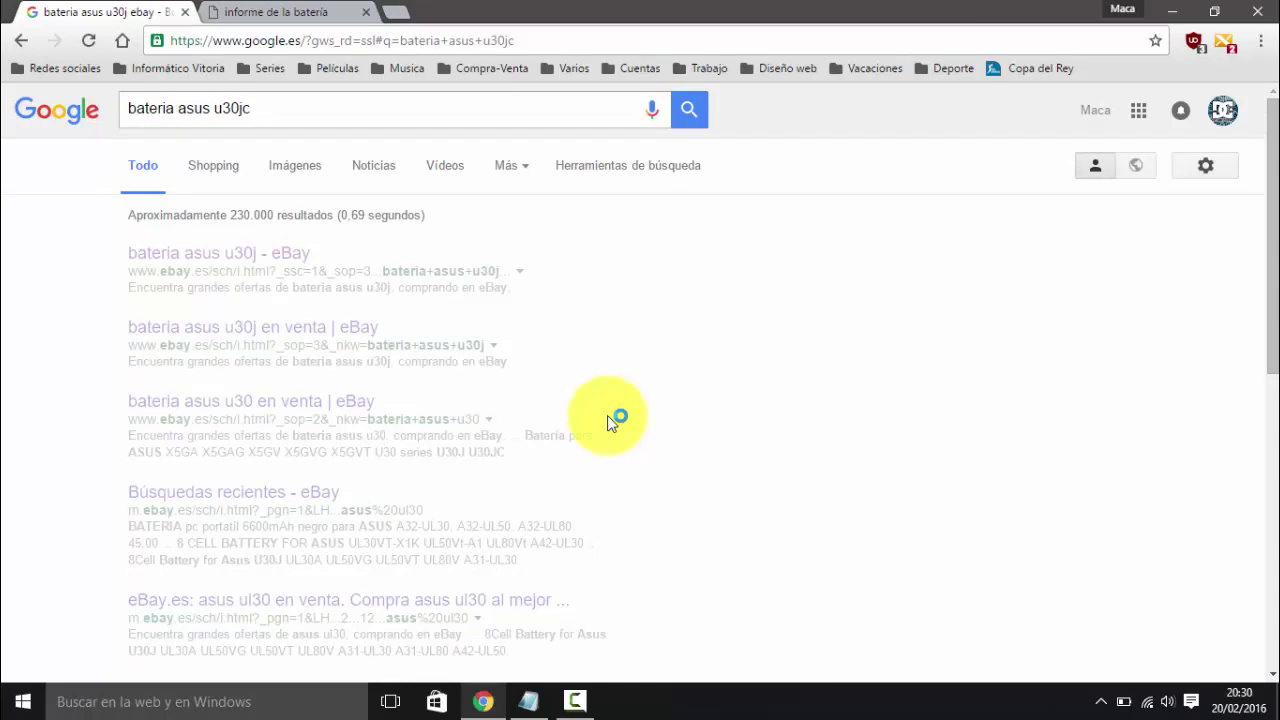
# Replace the laptop model in the Google search with the report's battery name, UL50-44, and open the first result
pyautogui.click(293, 11)
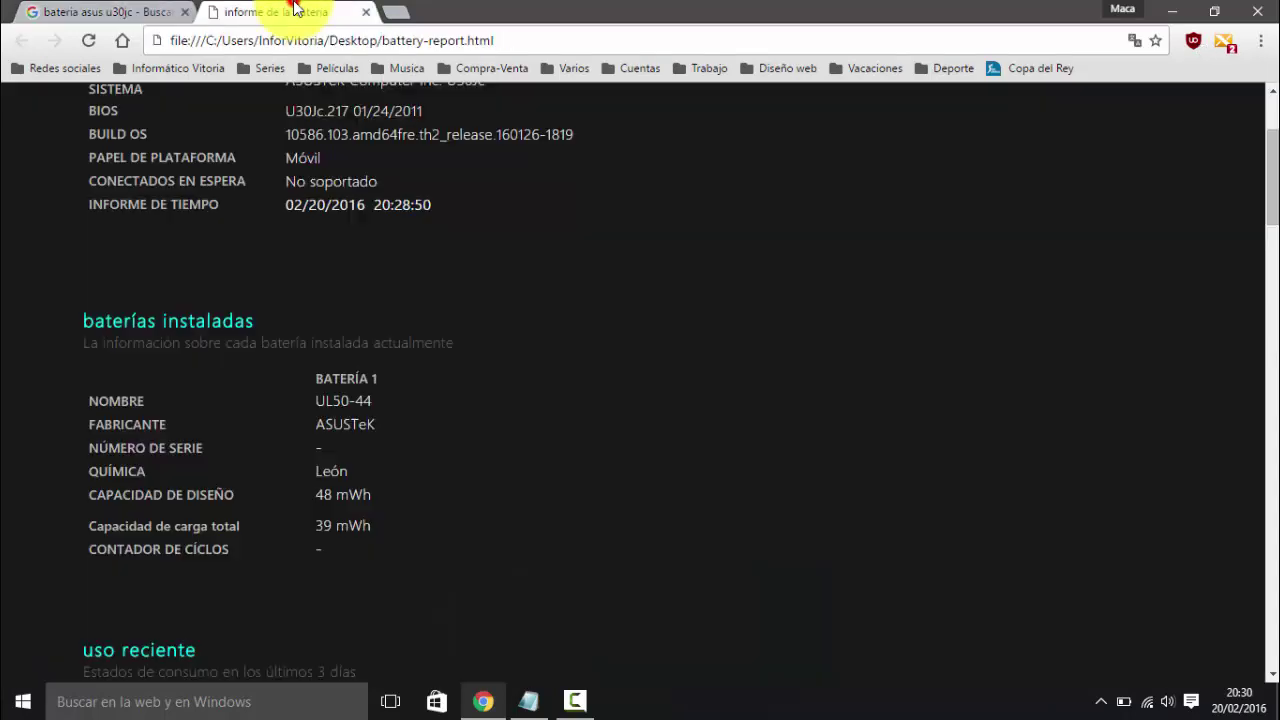
pyautogui.moveTo(386, 400); pyautogui.dragTo(316, 402)
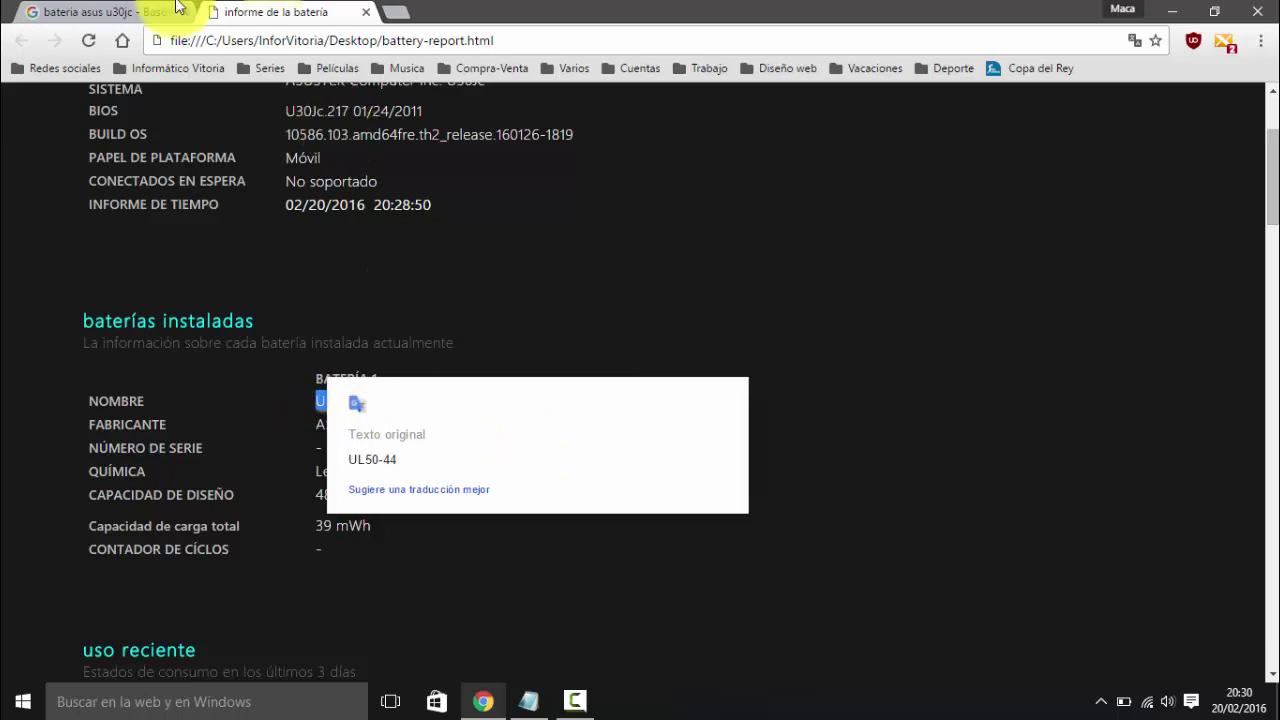
pyautogui.click(108, 11)
pyautogui.click(211, 113)
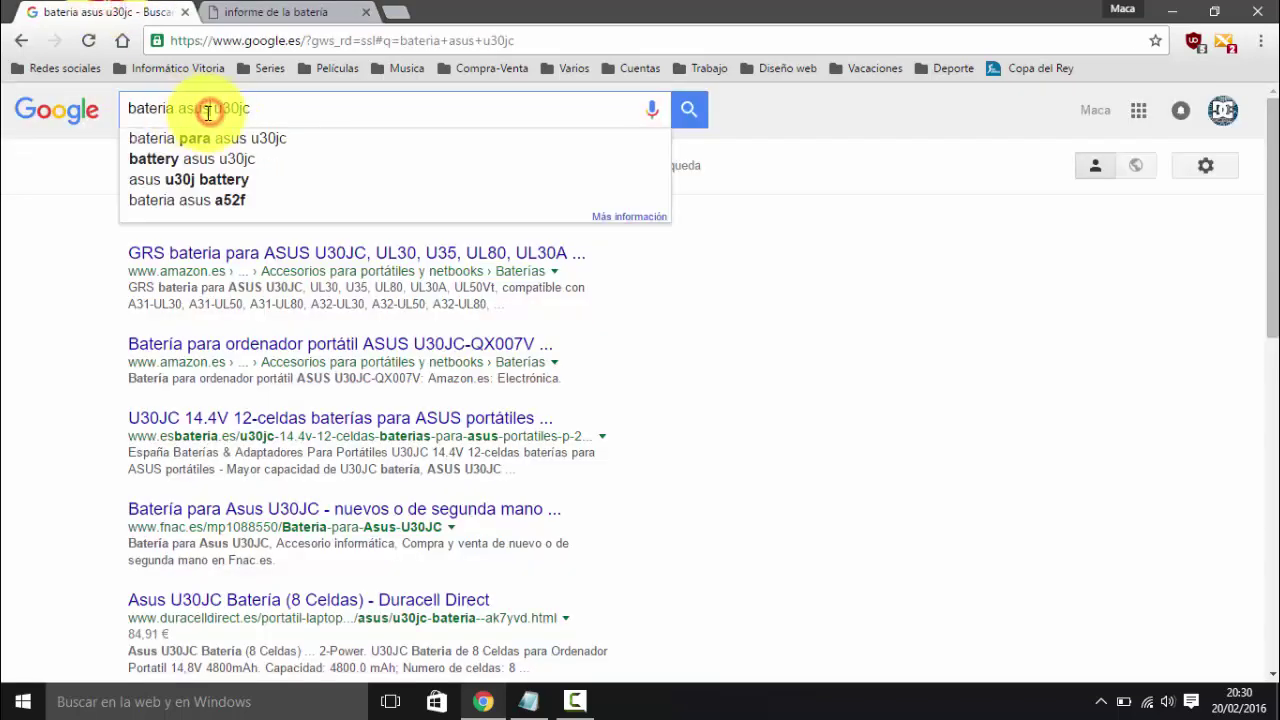
pyautogui.moveTo(214, 108); pyautogui.dragTo(362, 140)
pyautogui.write('UL50-44')
pyautogui.press('Return')
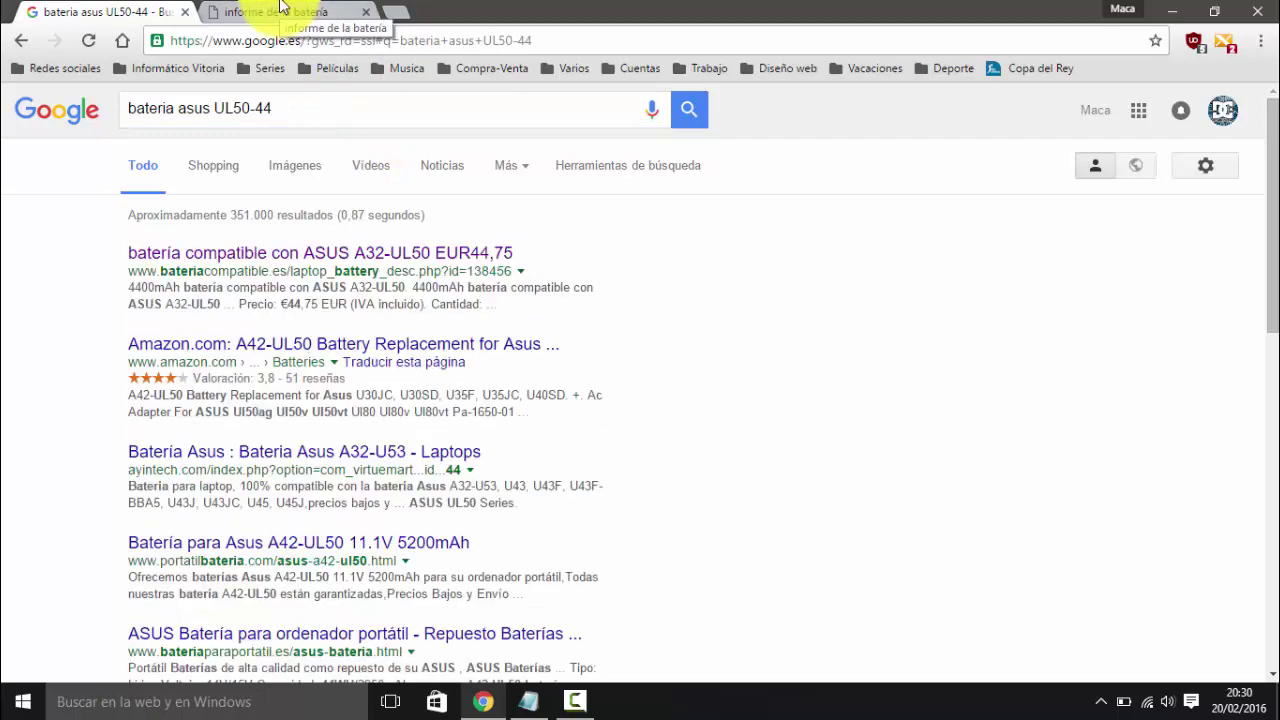
pyautogui.click(228, 254)
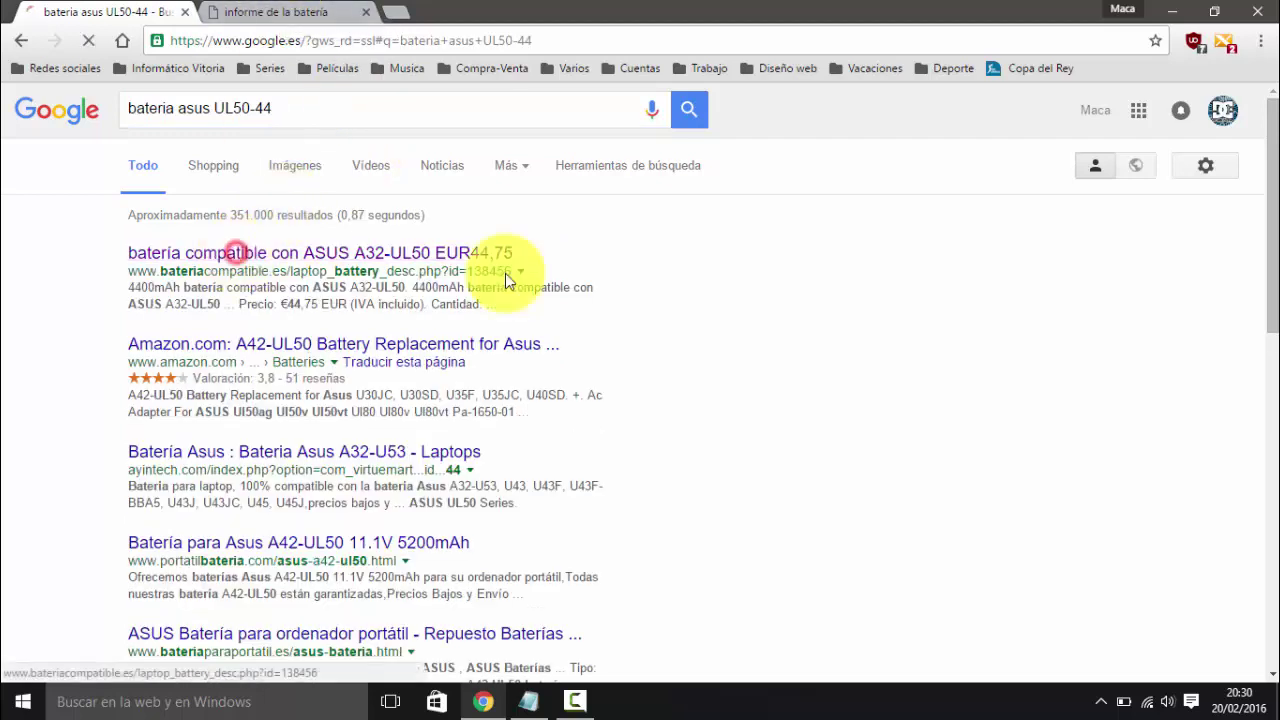